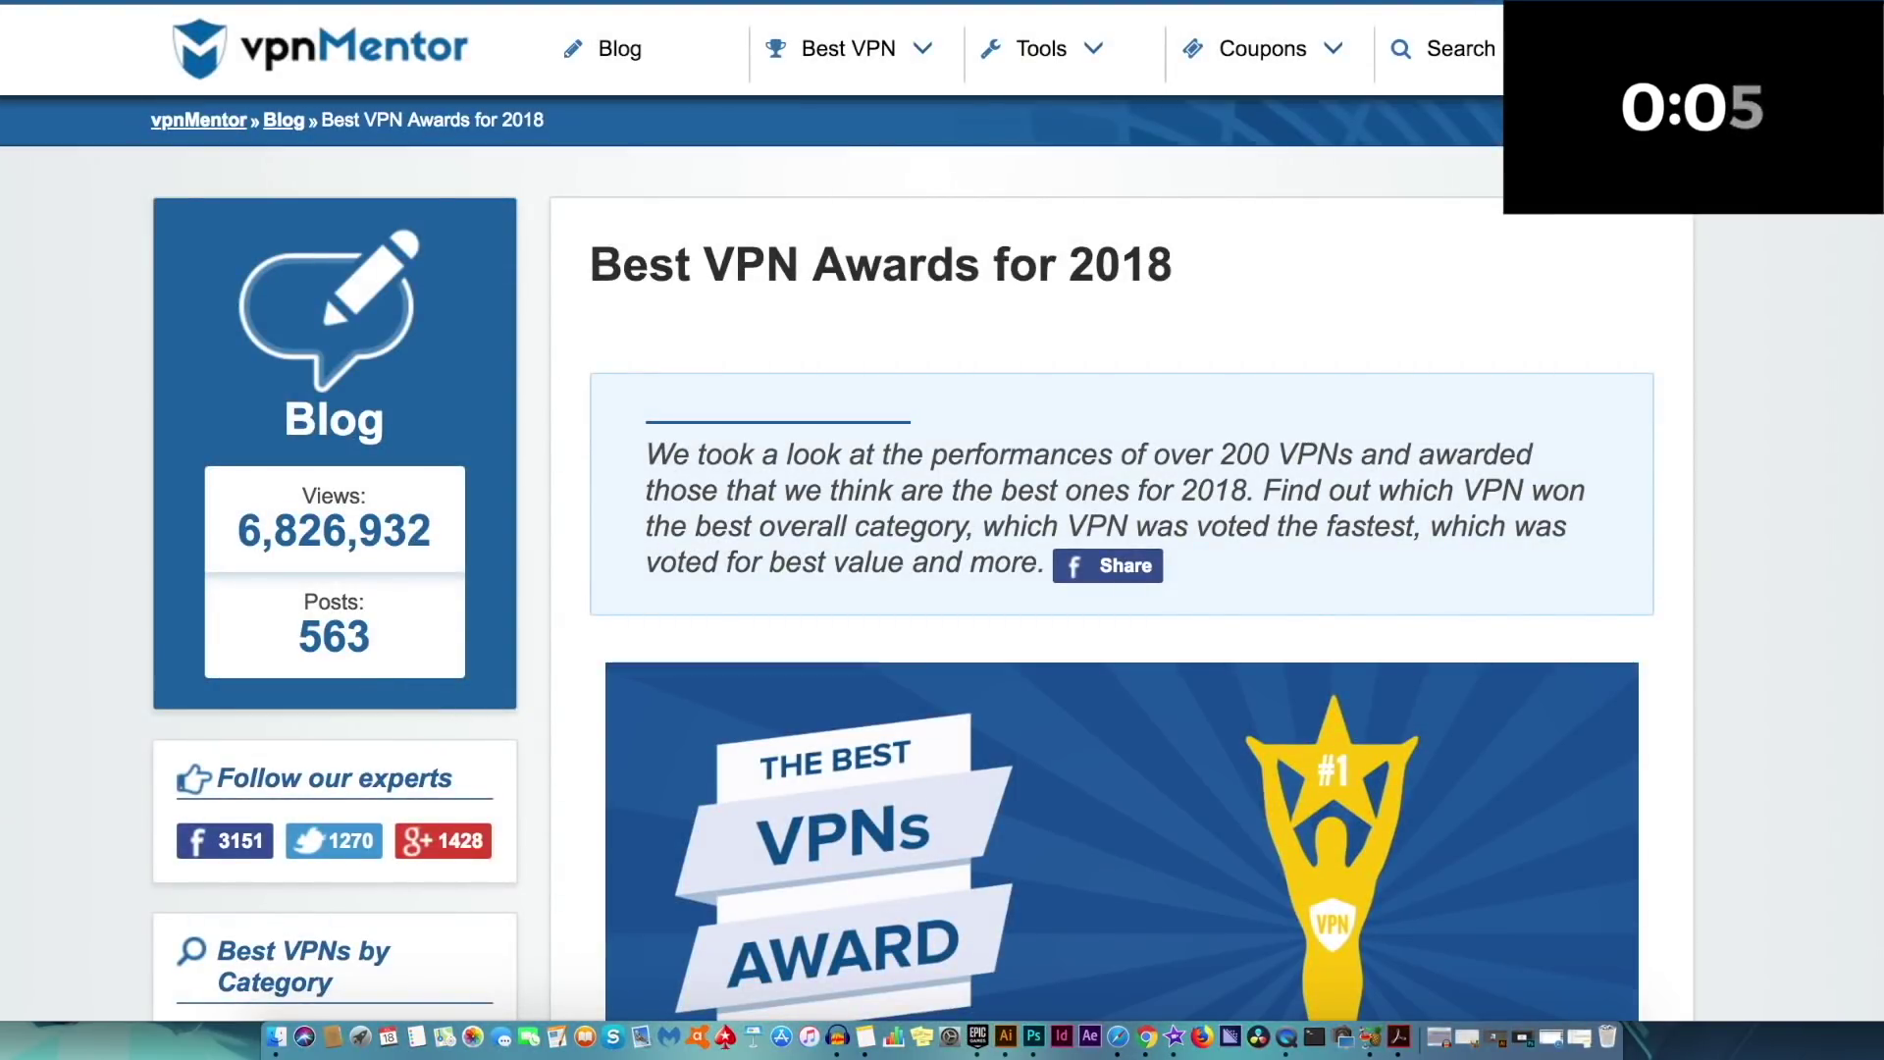
Scroll the Best VPN Awards for 2018 article down to its award banner and opening paragraphs.
scroll(942, 510, "down", 6)
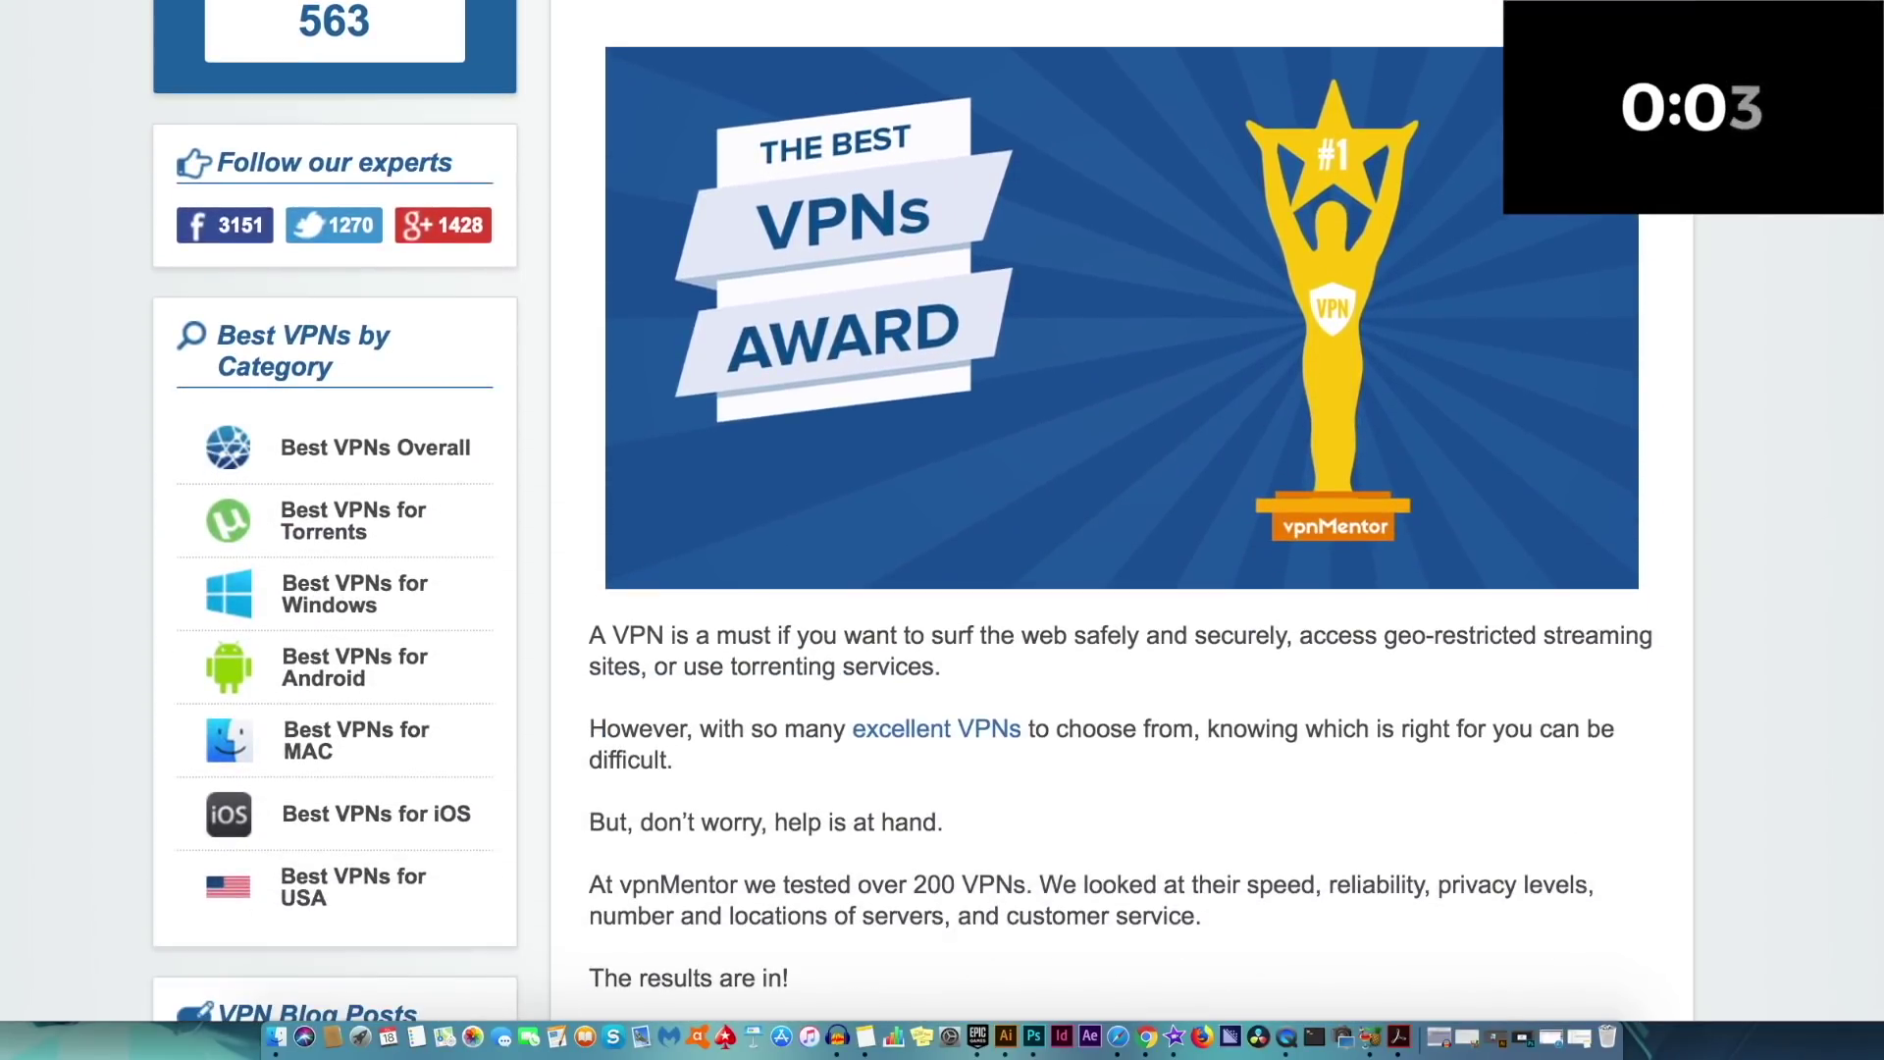
scroll(942, 510, "down", 9)
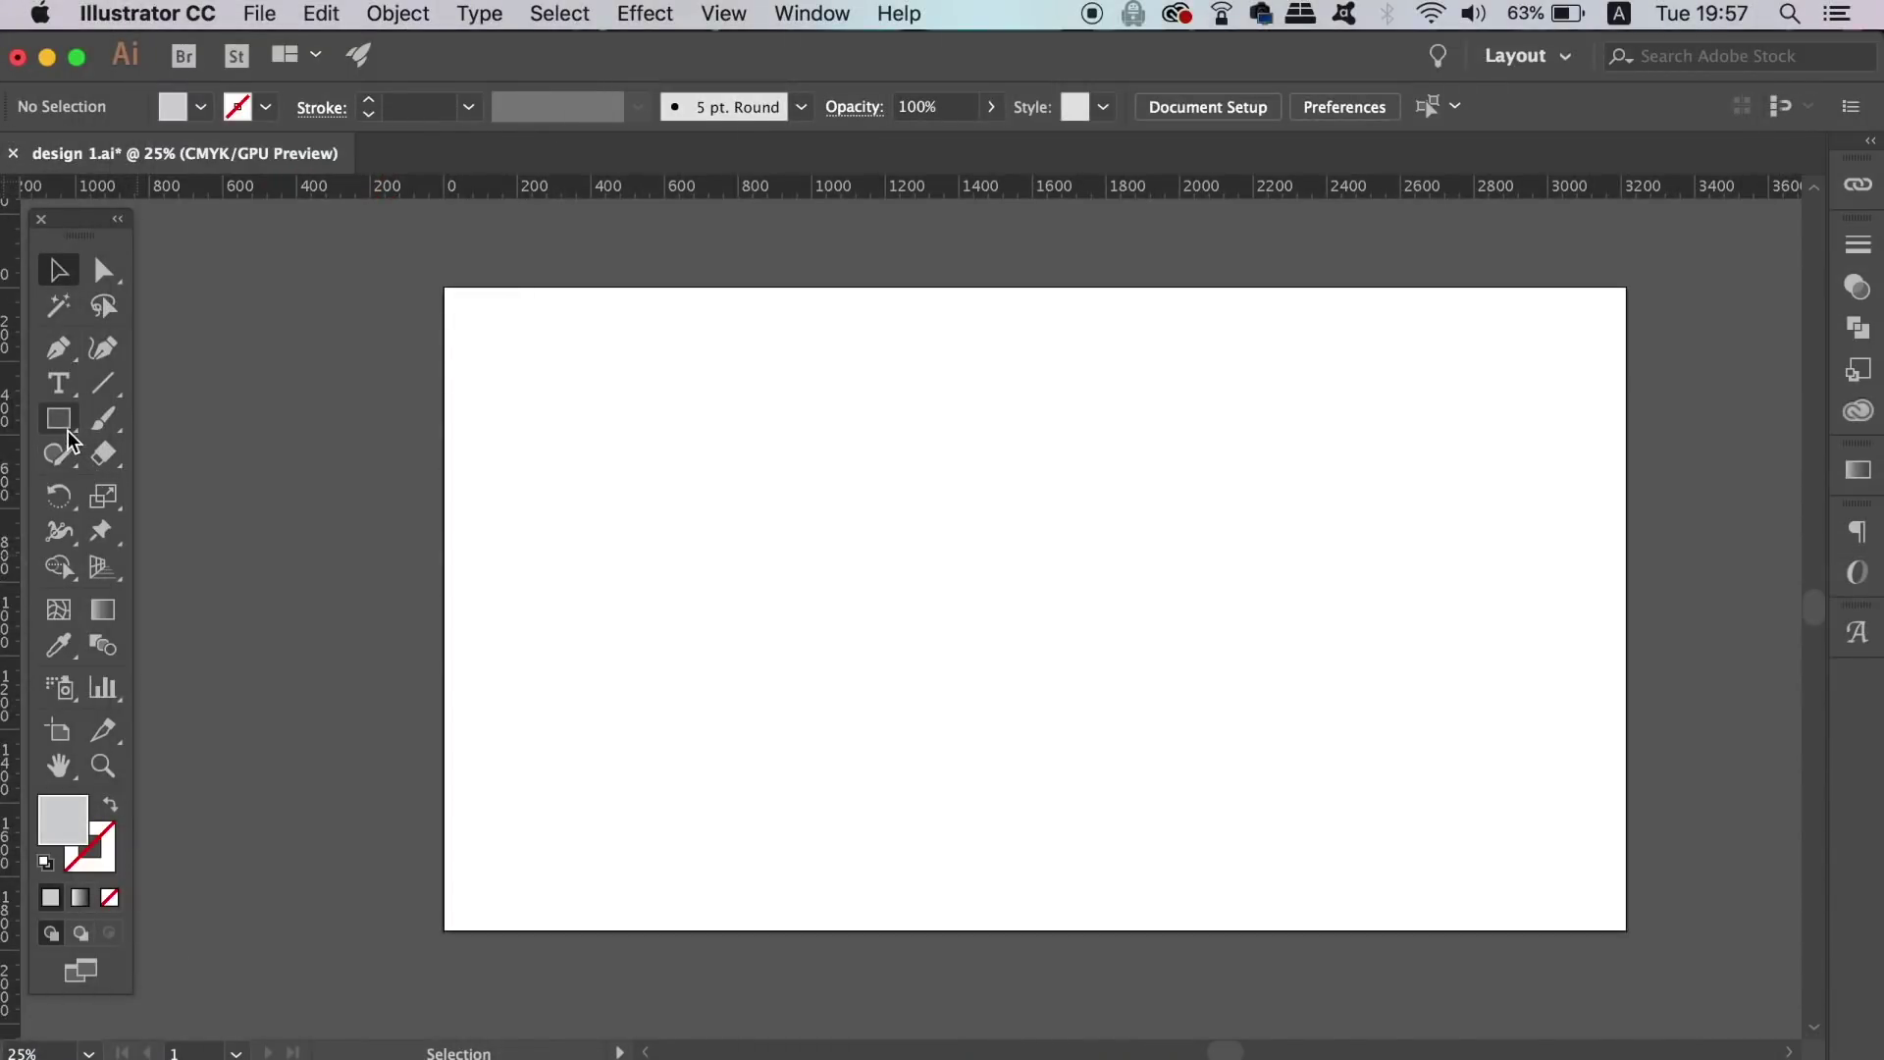
Draw a grey square with the Rectangle tool and move it toward the artboard centre.
left_click(65, 421)
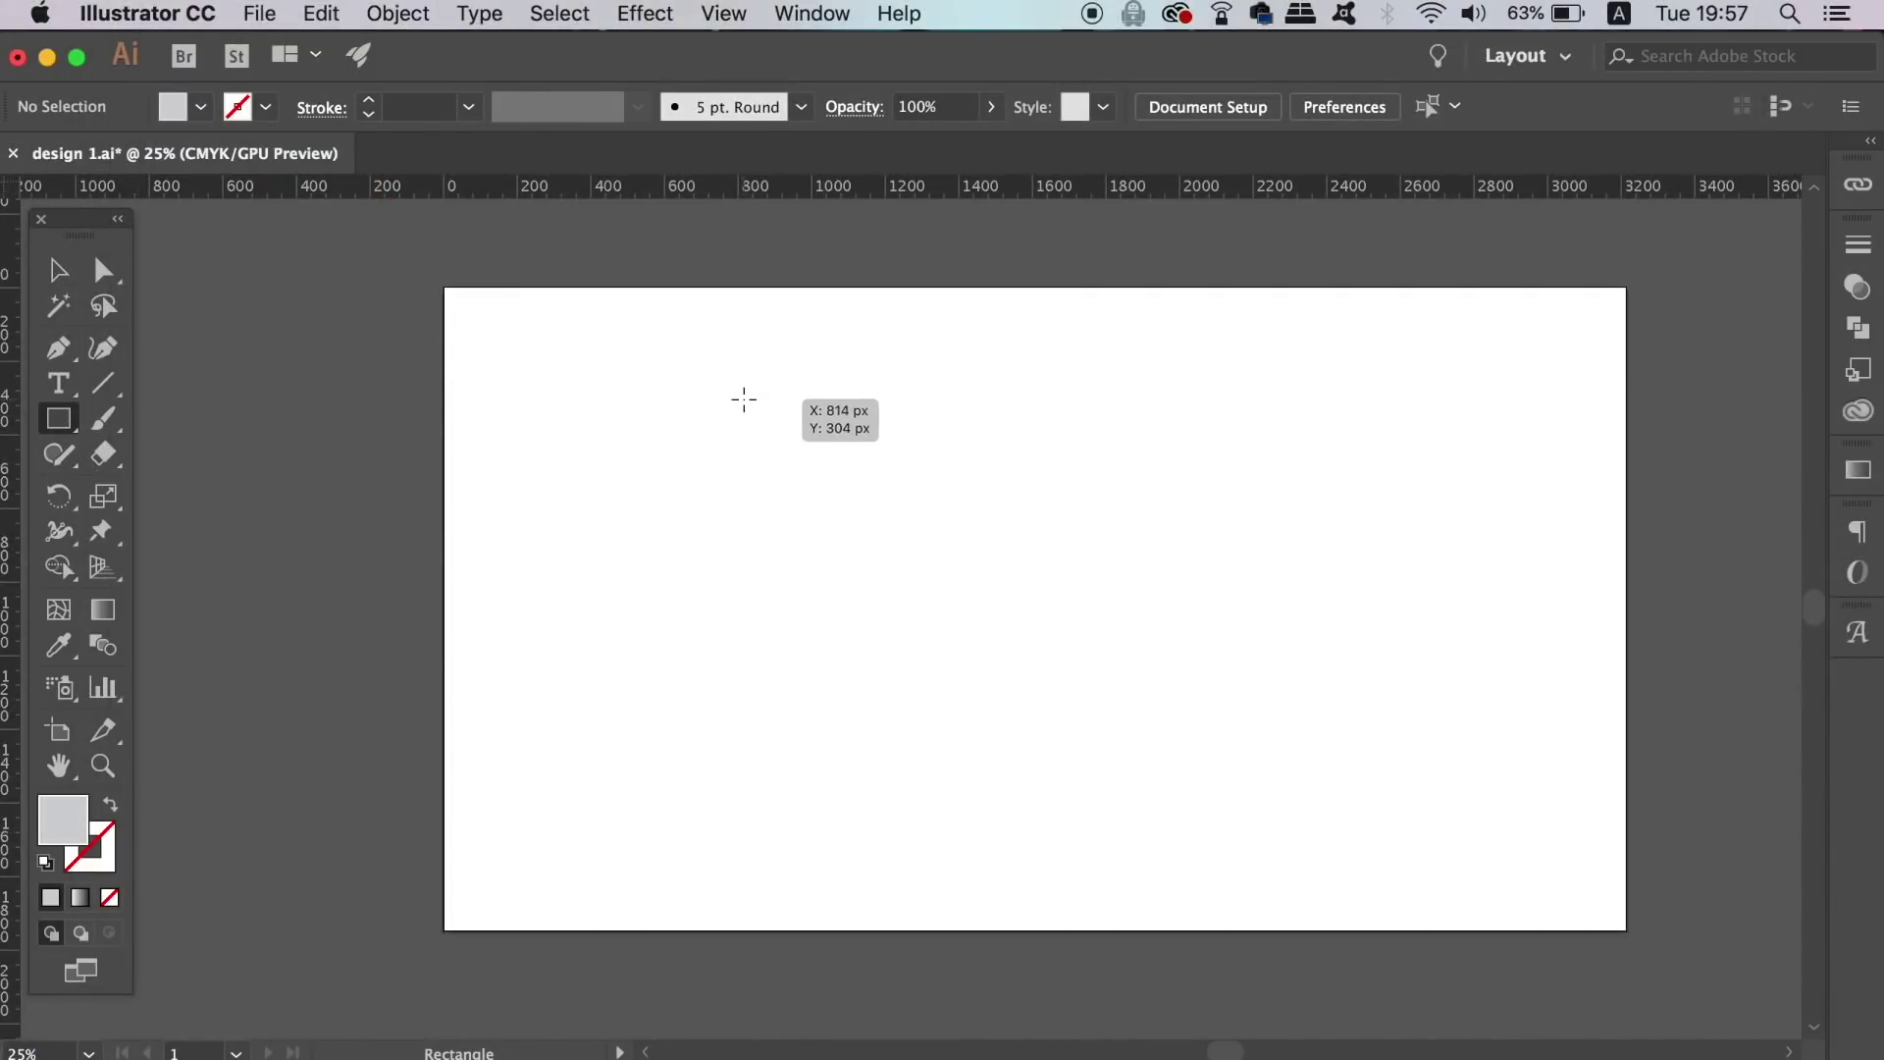
left_click_drag(749, 390, 1051, 690)
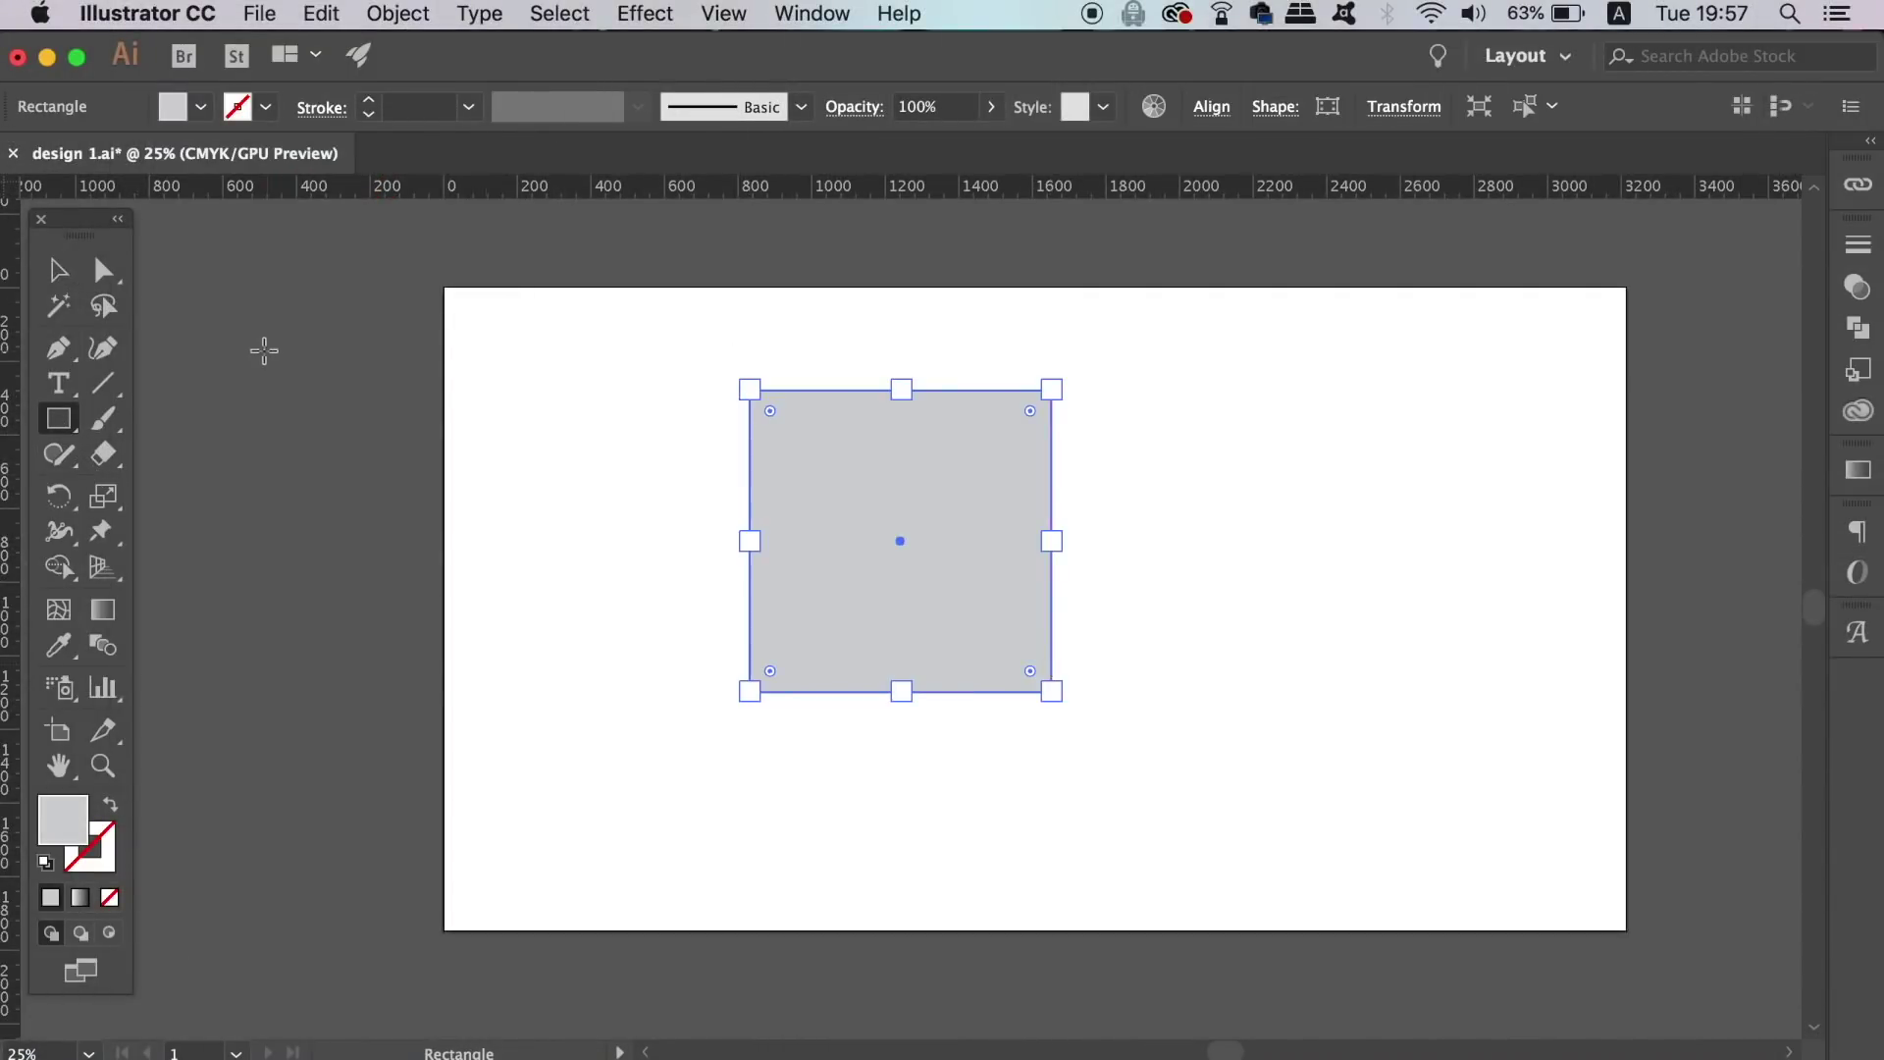
left_click(58, 269)
left_click_drag(813, 505, 921, 583)
left_click(1329, 660)
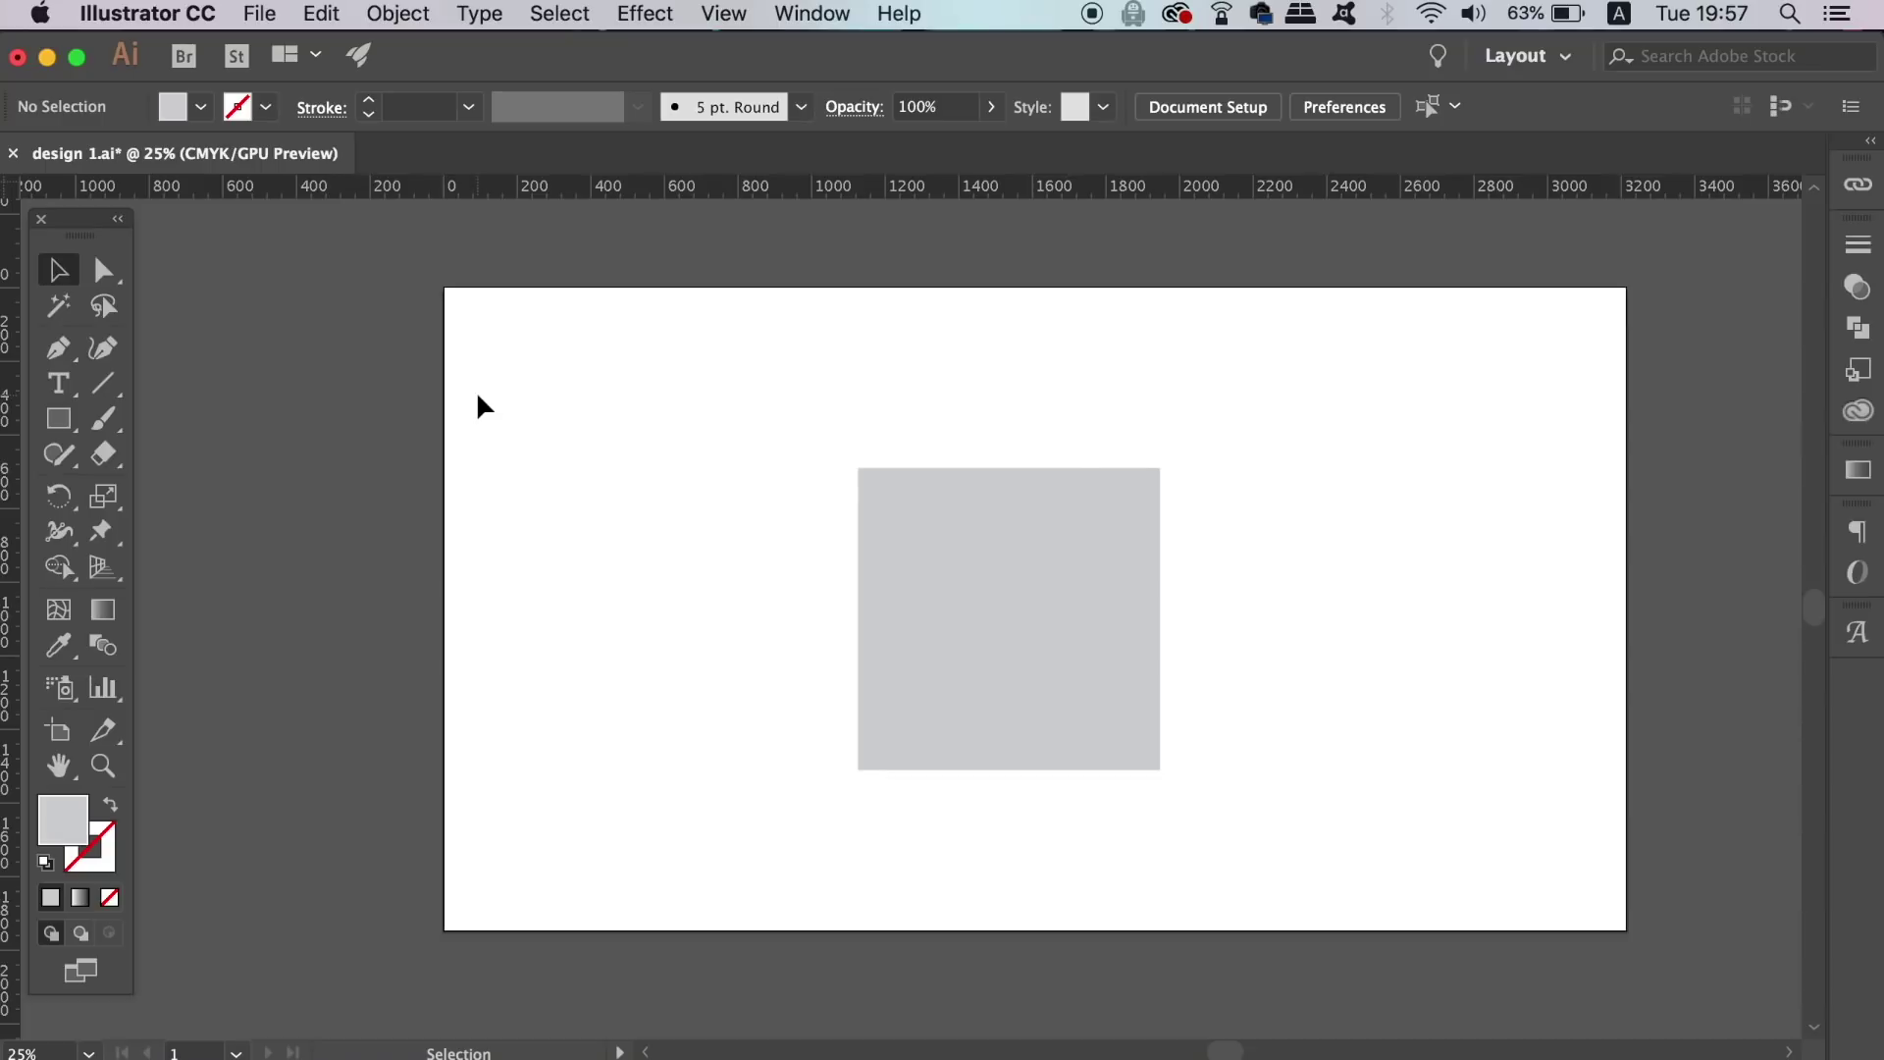
Set the Paintbrush fill to a bright blue and paint two strokes near the square.
key("b")
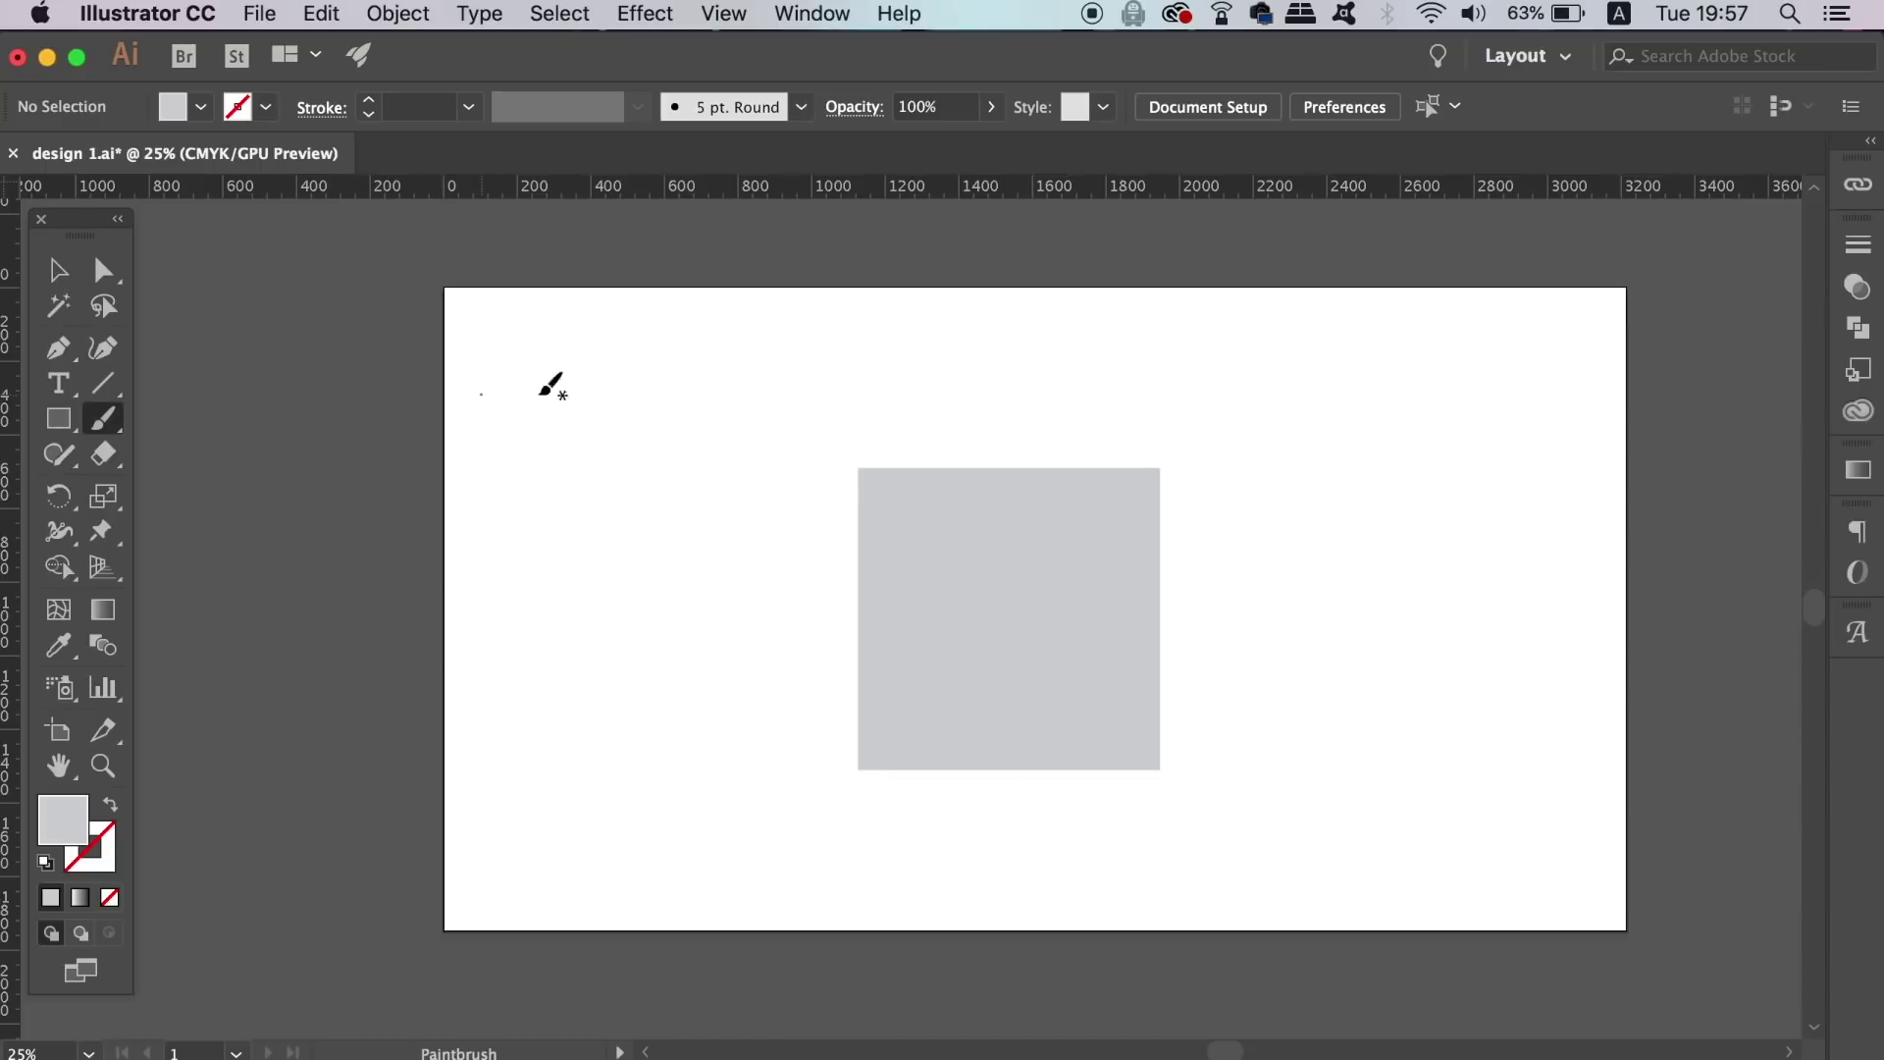
double_click(76, 834)
left_click(1252, 751)
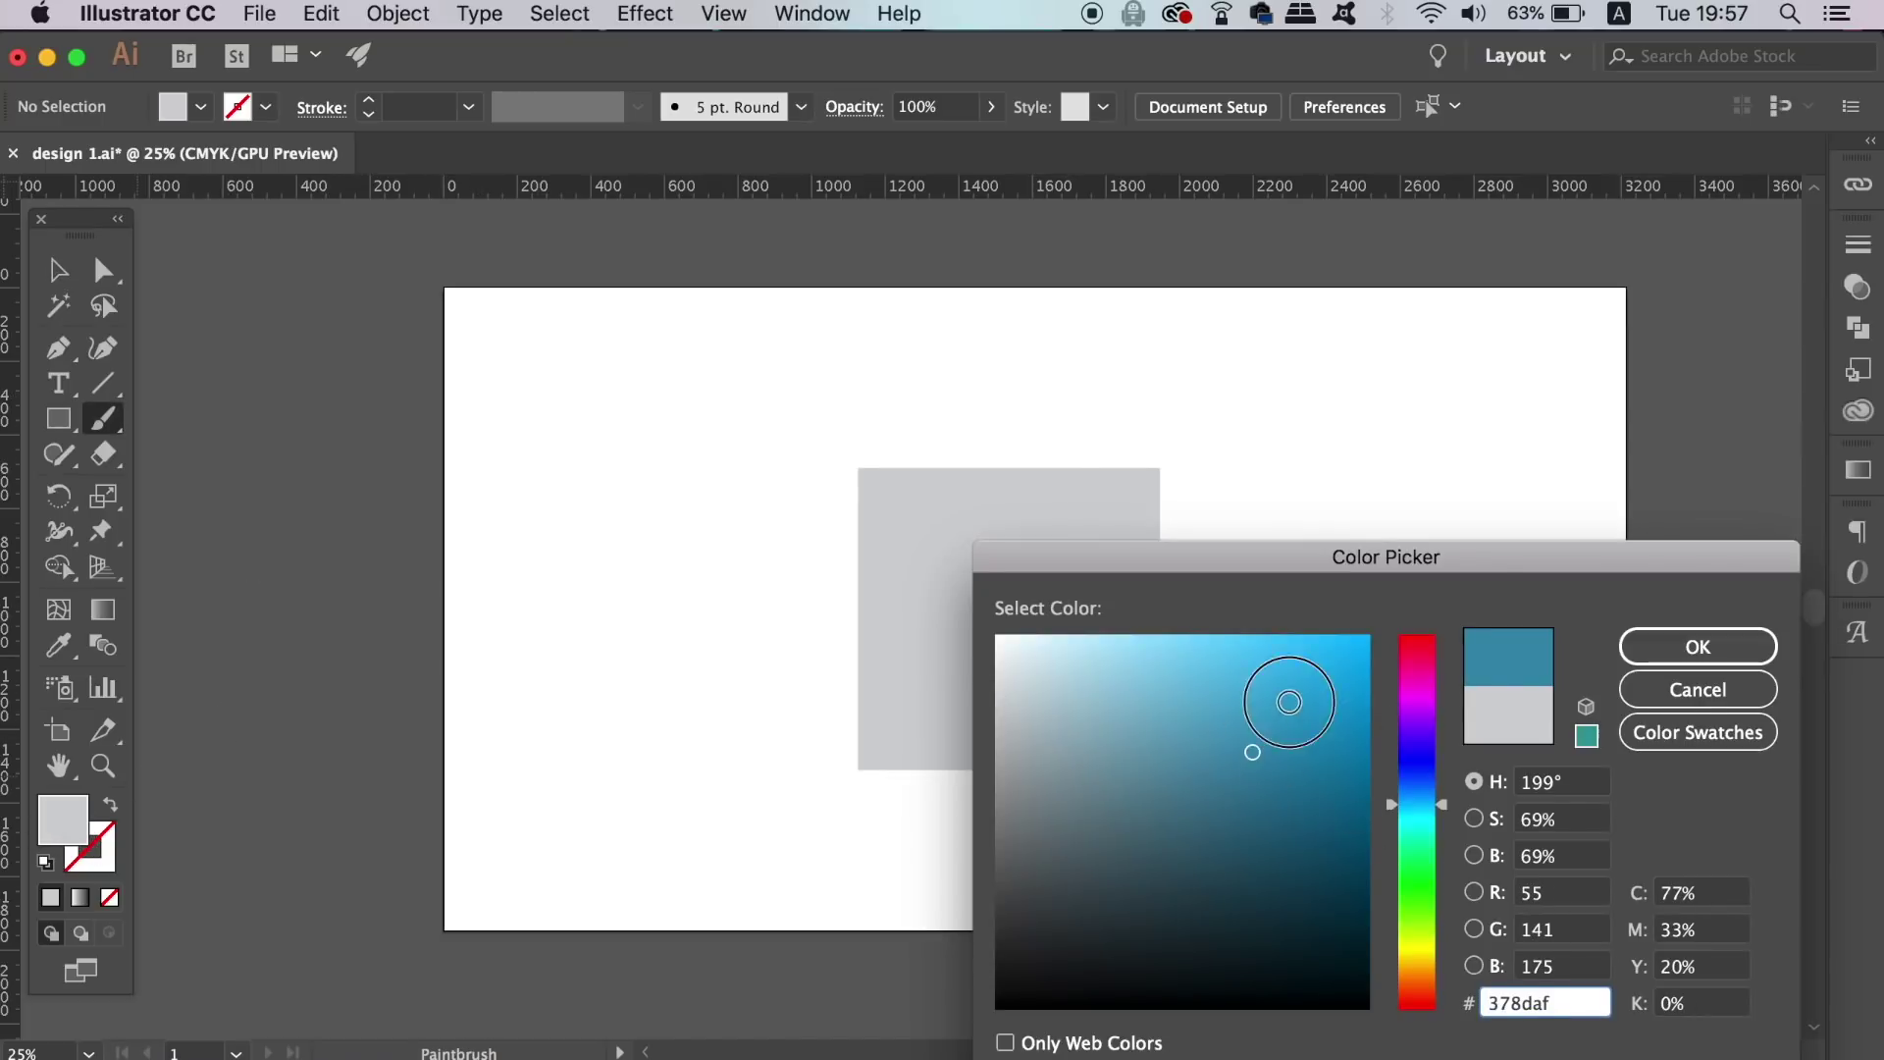
left_click(1291, 707)
left_click(1687, 650)
mouse_move(656, 595)
left_mouse_down()
mouse_move(749, 550)
mouse_move(760, 714)
left_mouse_up()
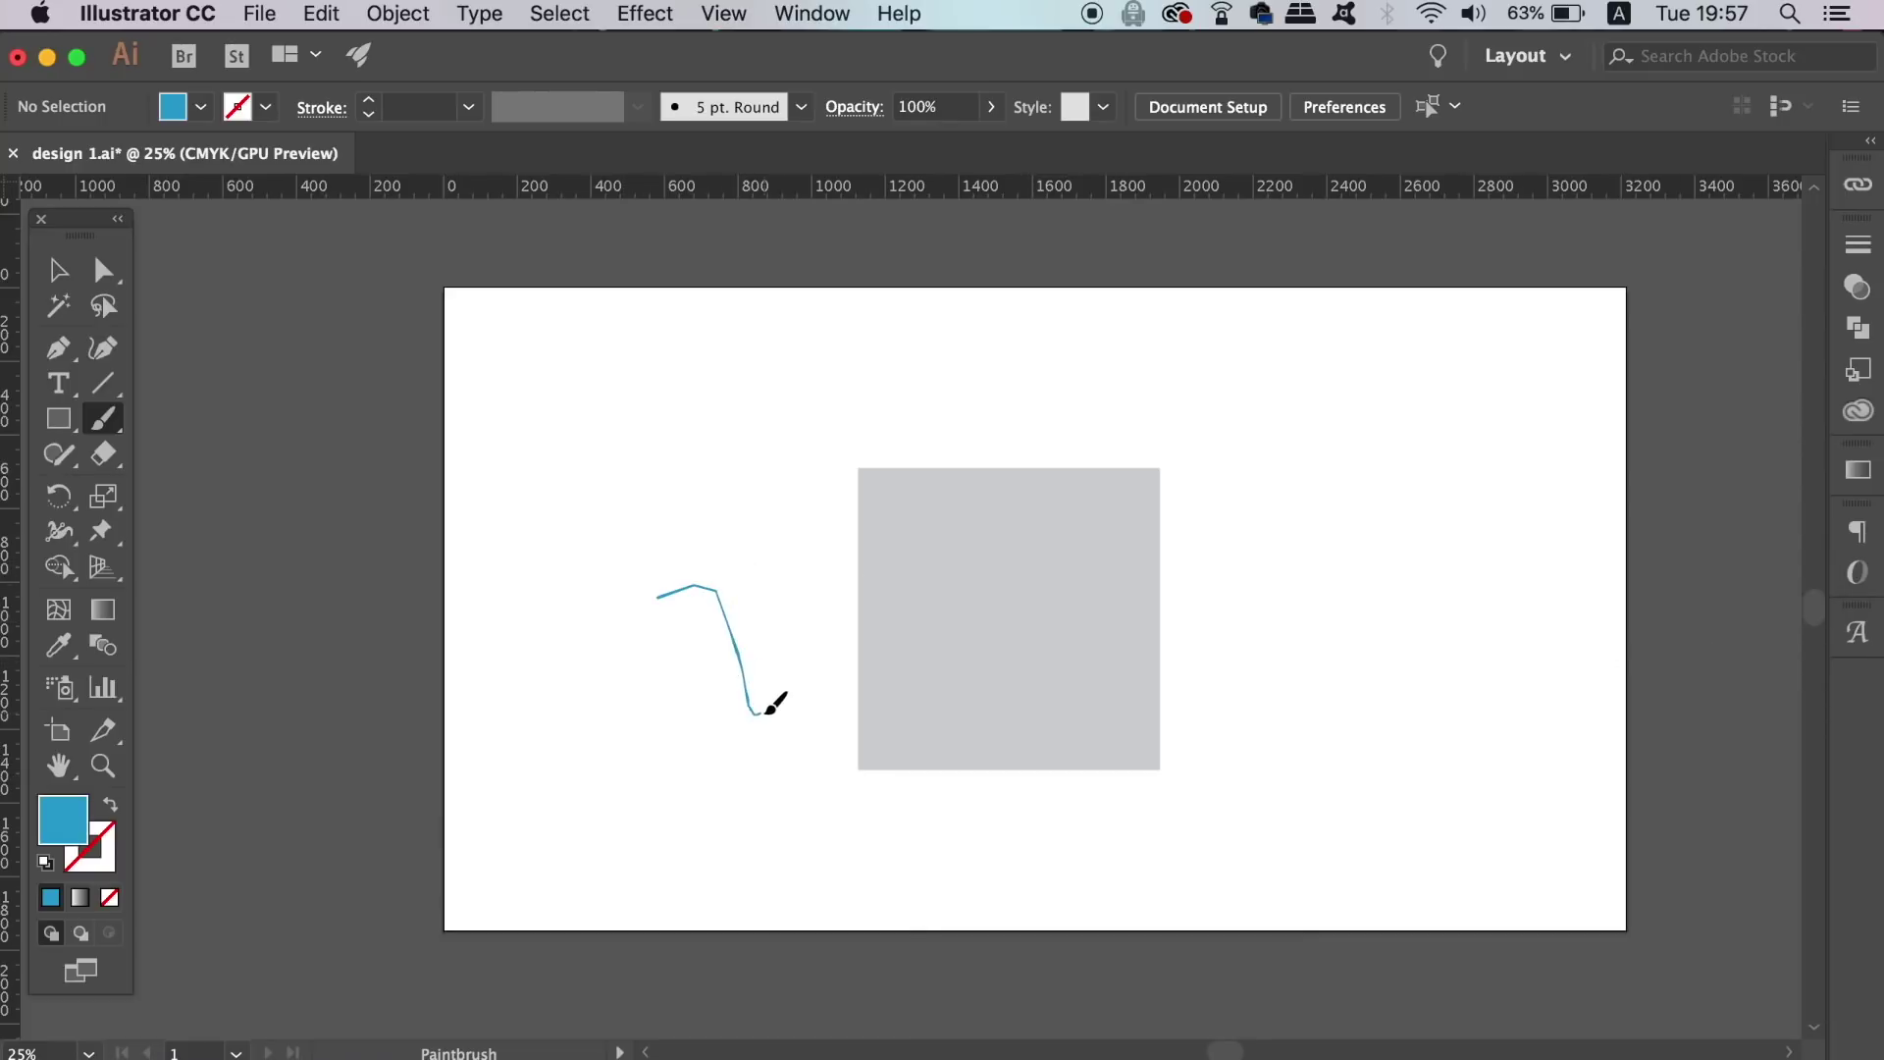
mouse_move(741, 808)
left_mouse_down()
mouse_move(890, 651)
mouse_move(1340, 561)
left_mouse_up()
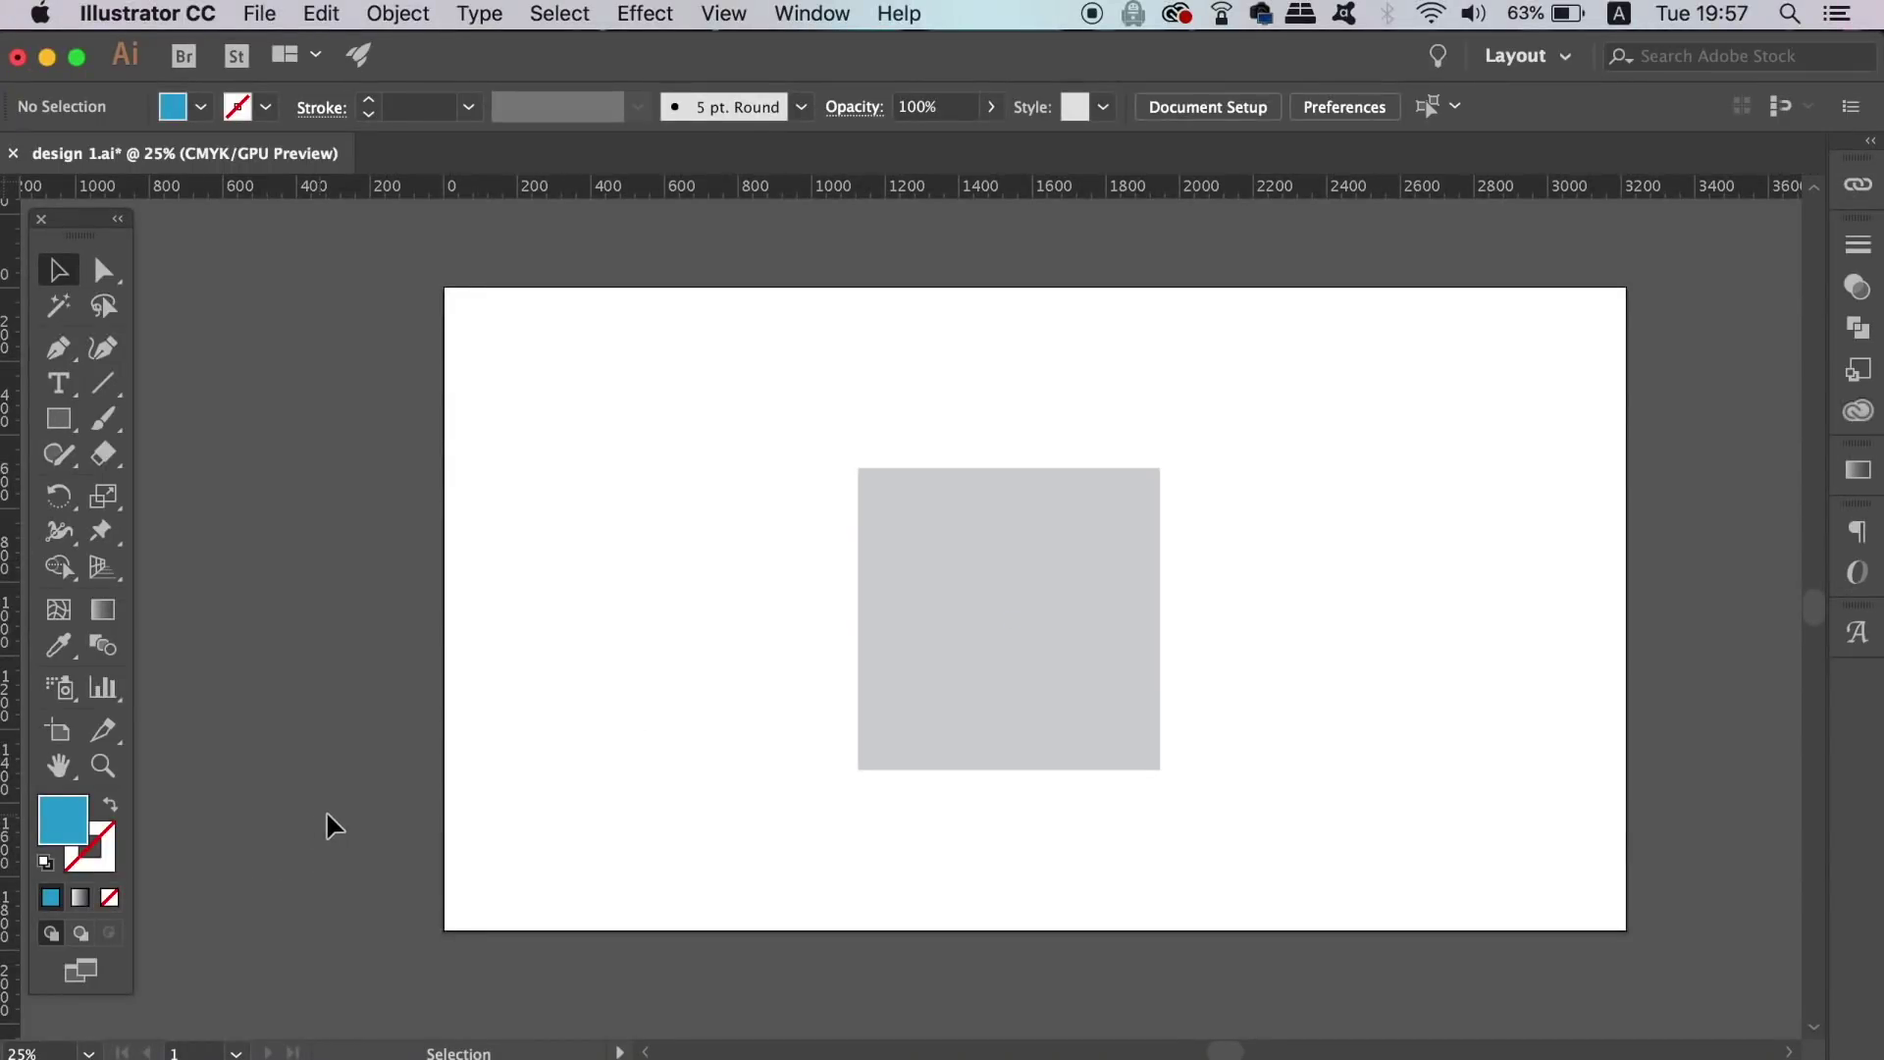
Try Draw Behind mode with three brush strokes under the square, then undo them.
key("b")
left_click(80, 932)
left_click_drag(670, 617, 1400, 610)
mouse_move(775, 553)
left_mouse_down()
mouse_move(821, 652)
mouse_move(1062, 812)
mouse_move(1170, 495)
mouse_move(1327, 334)
left_mouse_up()
mouse_move(1355, 501)
left_mouse_down()
mouse_move(977, 431)
mouse_move(1437, 660)
left_mouse_up()
key("cmd+z")
key("cmd+z")
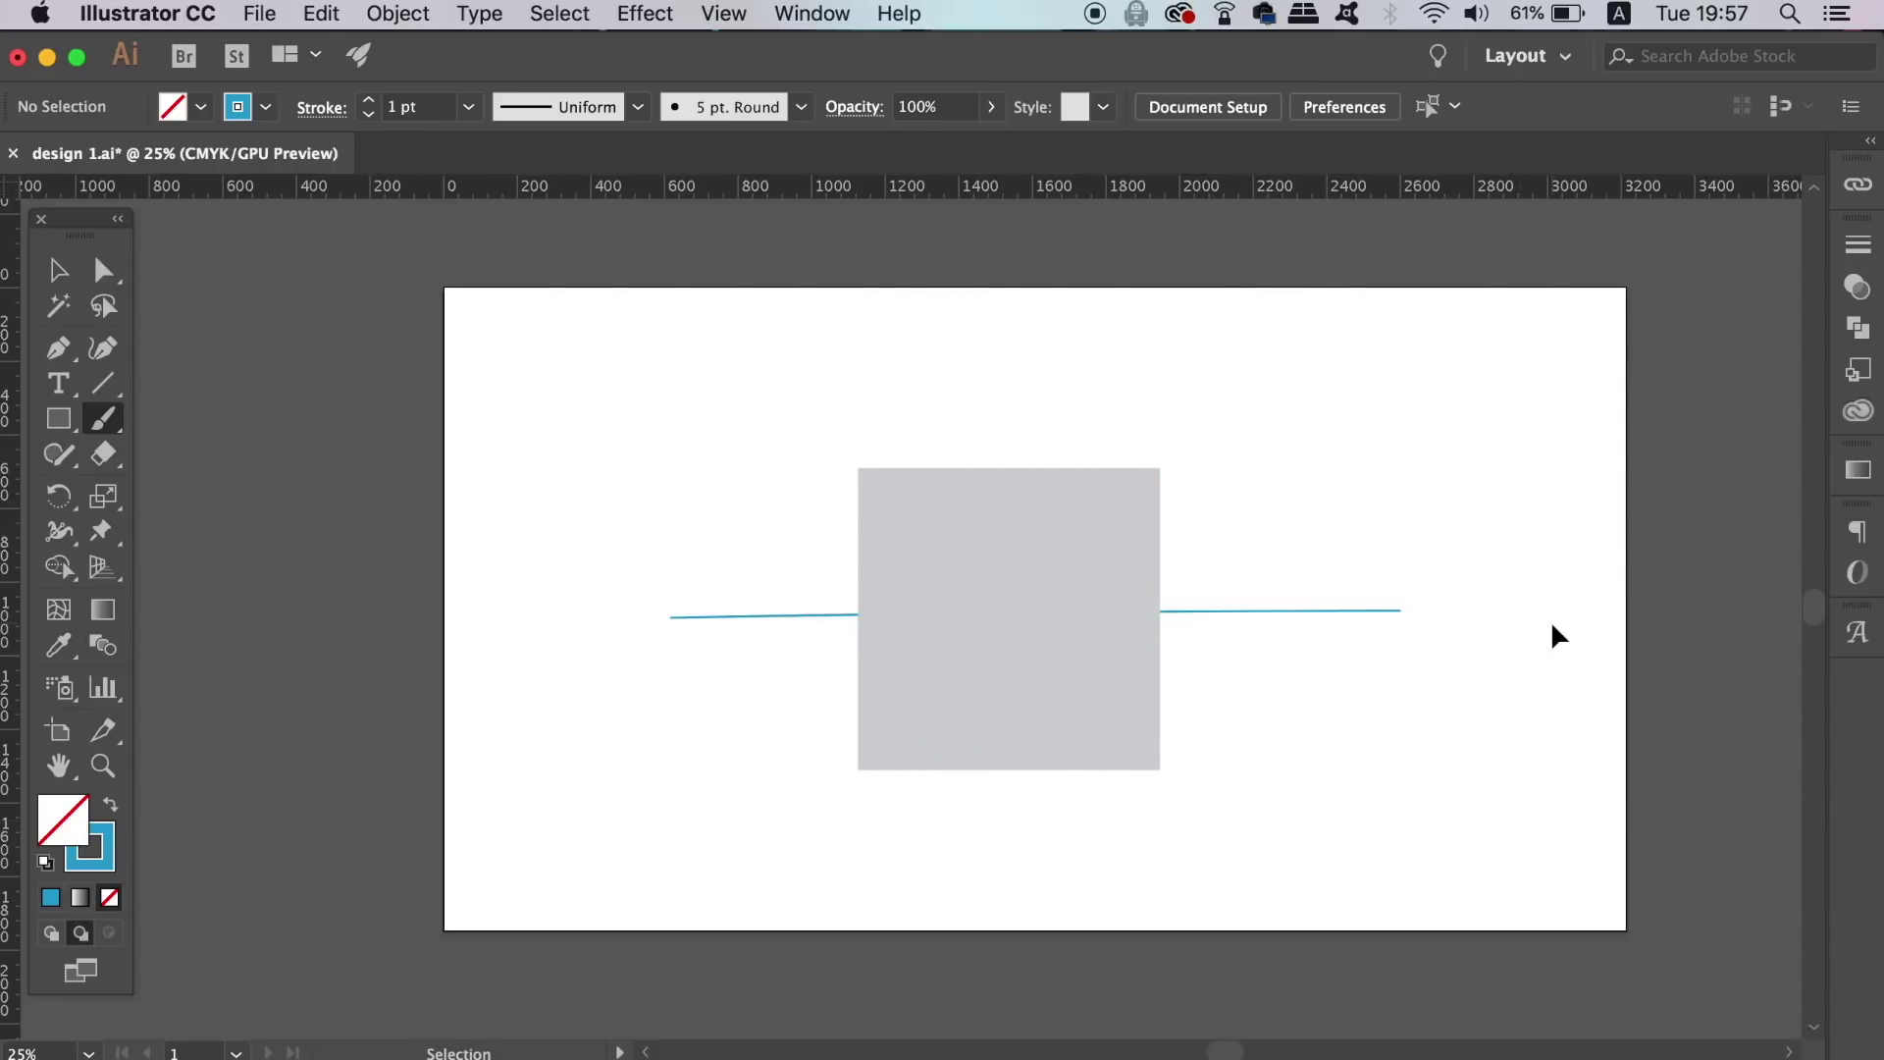
key("cmd+z")
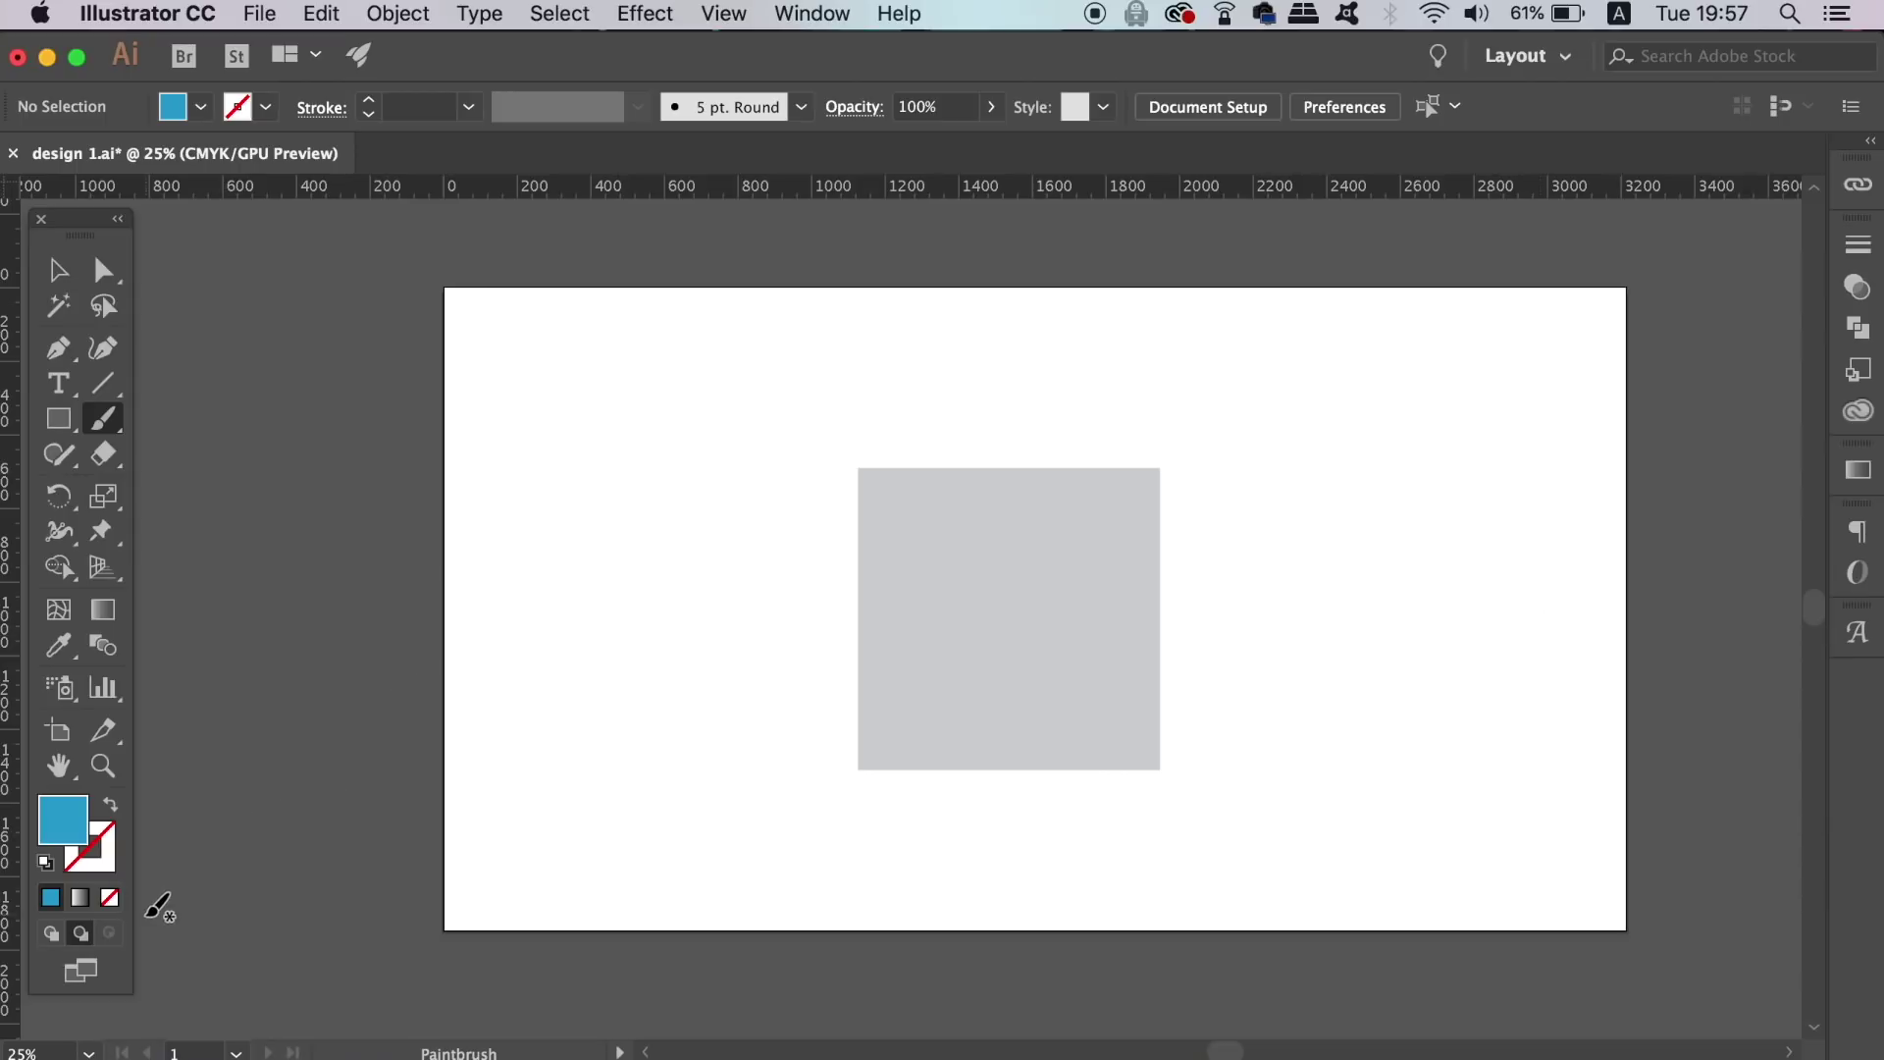
Select the square, swap its fill and stroke to make an outline, then deselect it.
left_click(60, 272)
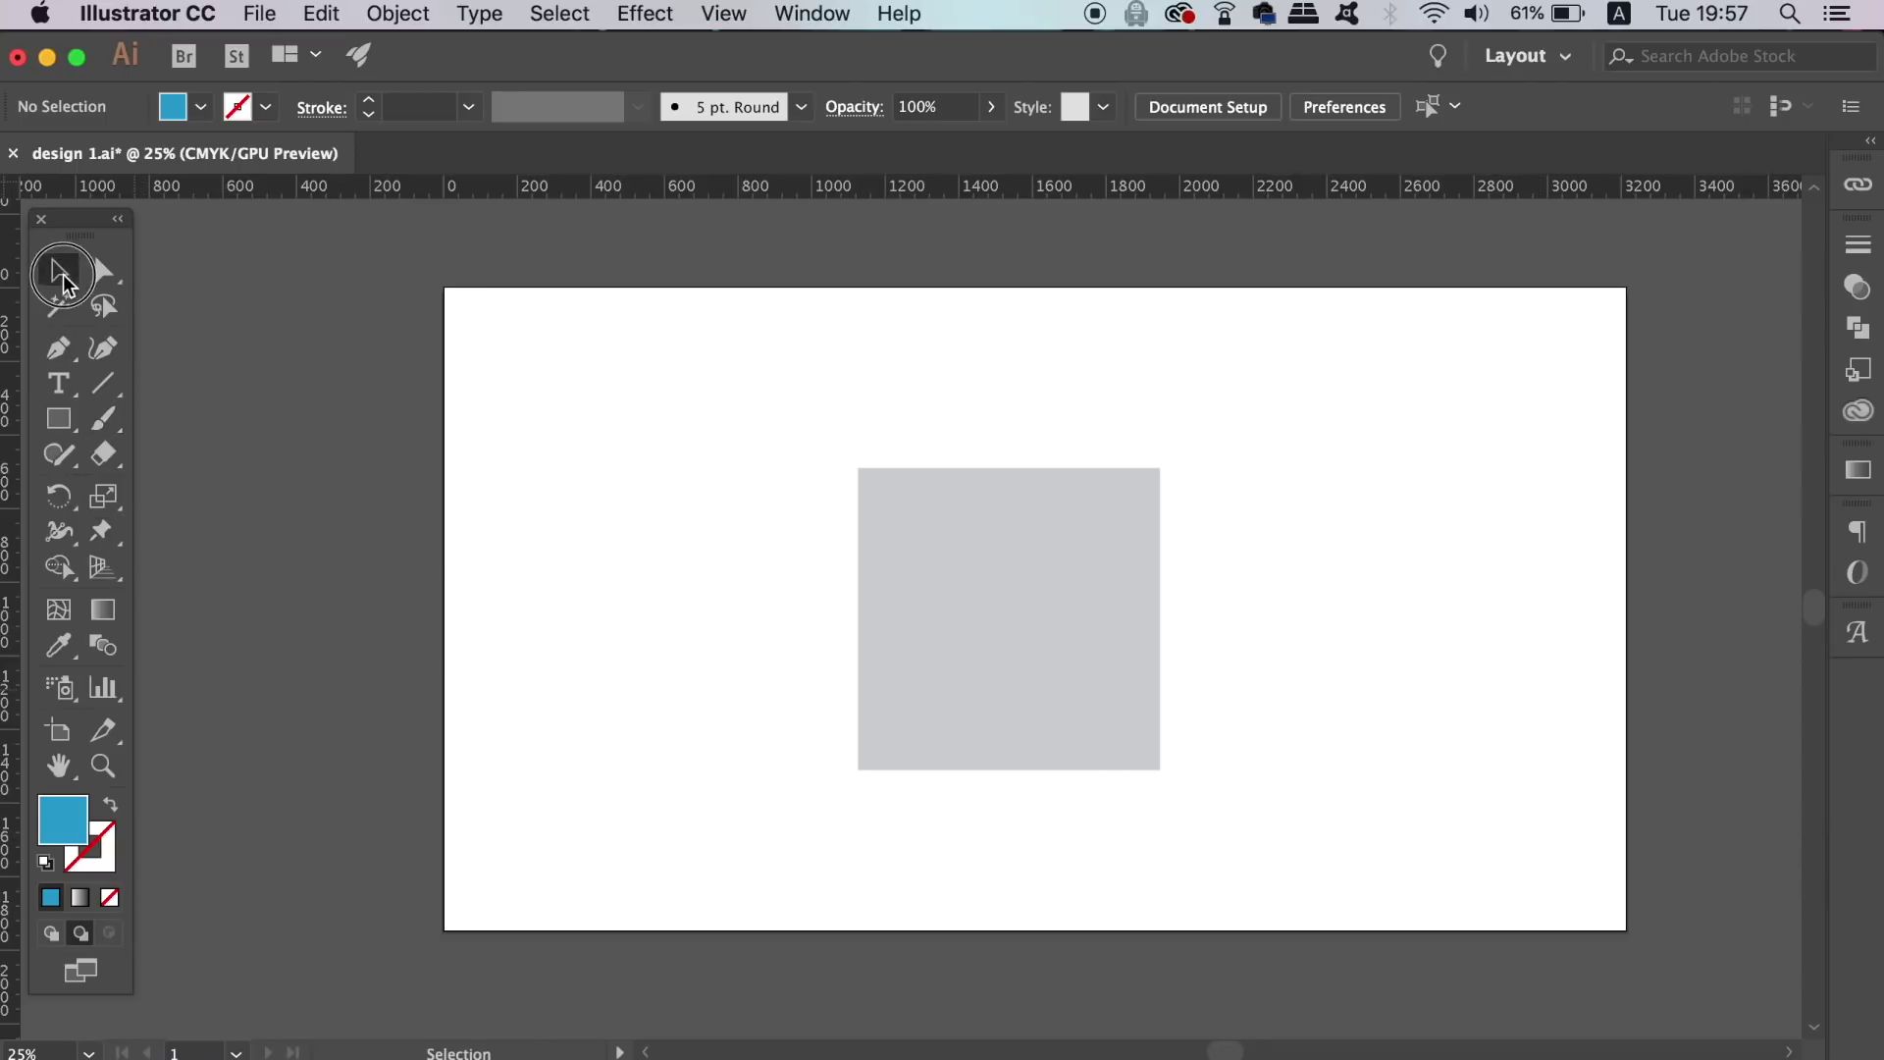
left_click(874, 546)
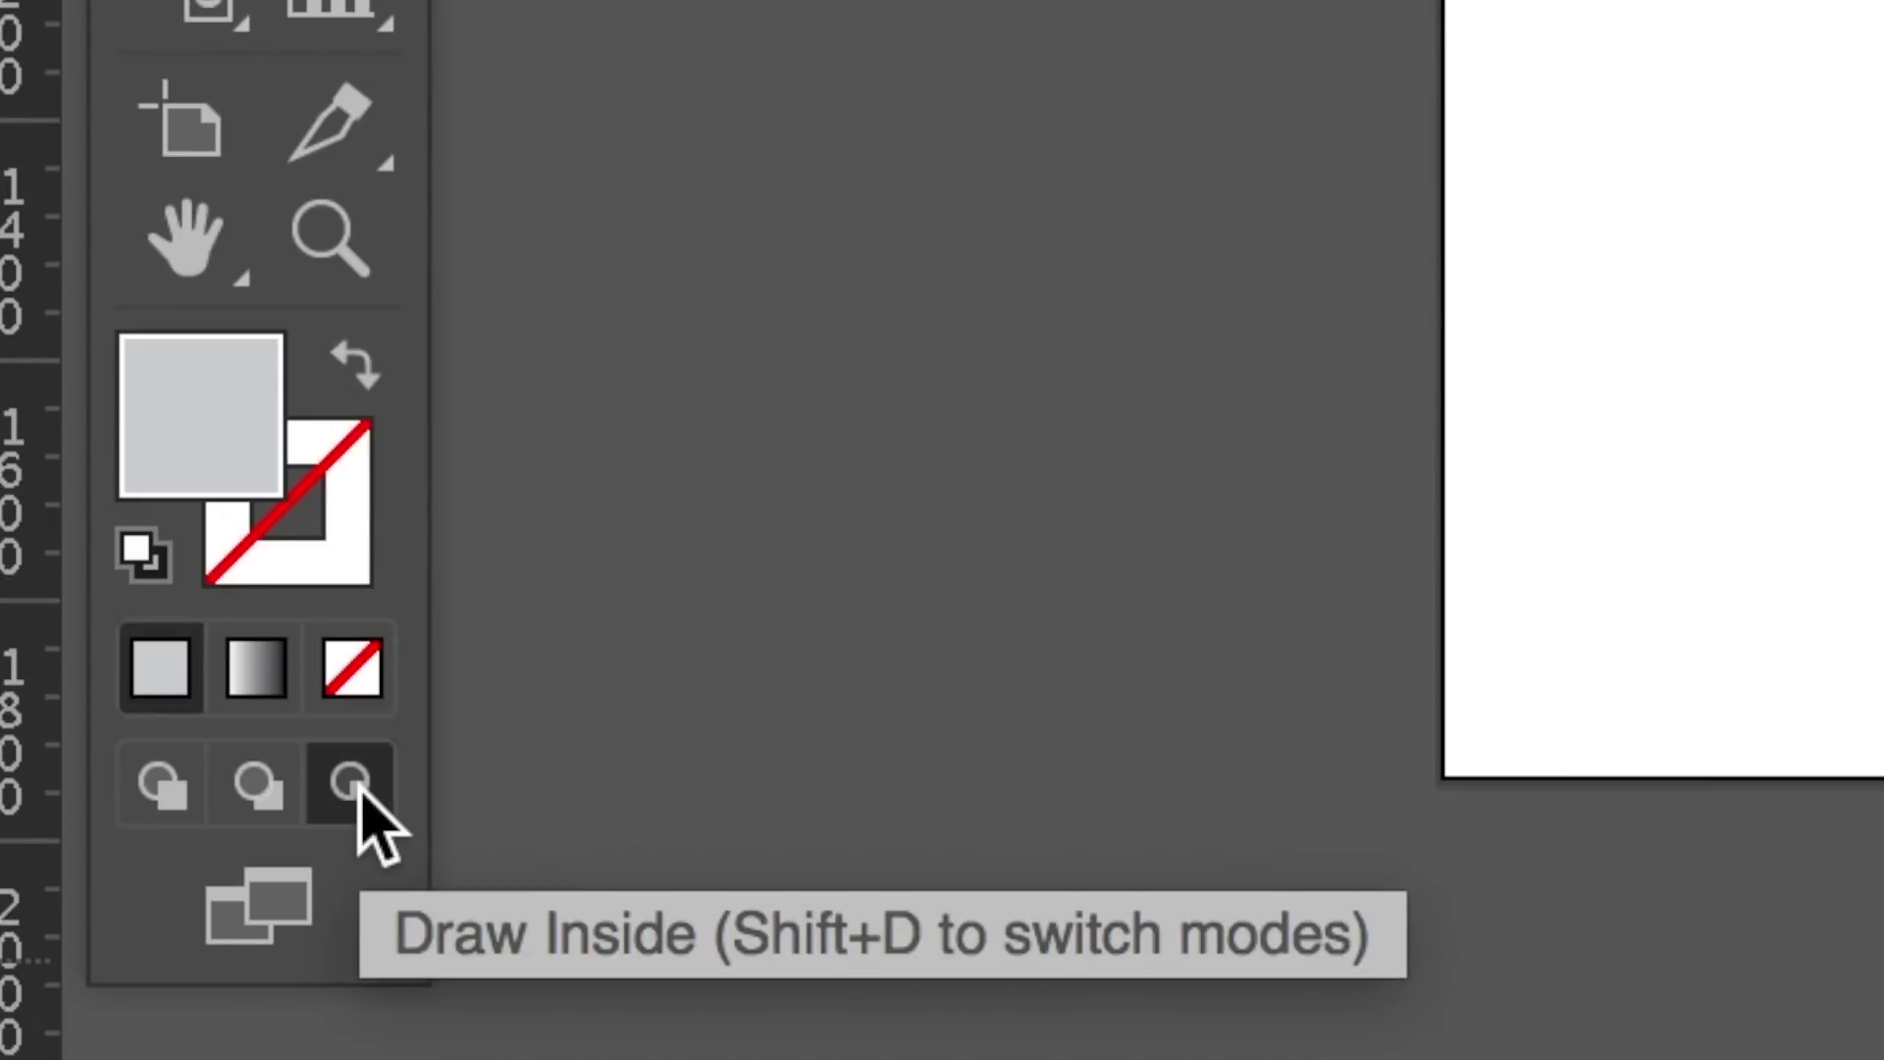
key("b")
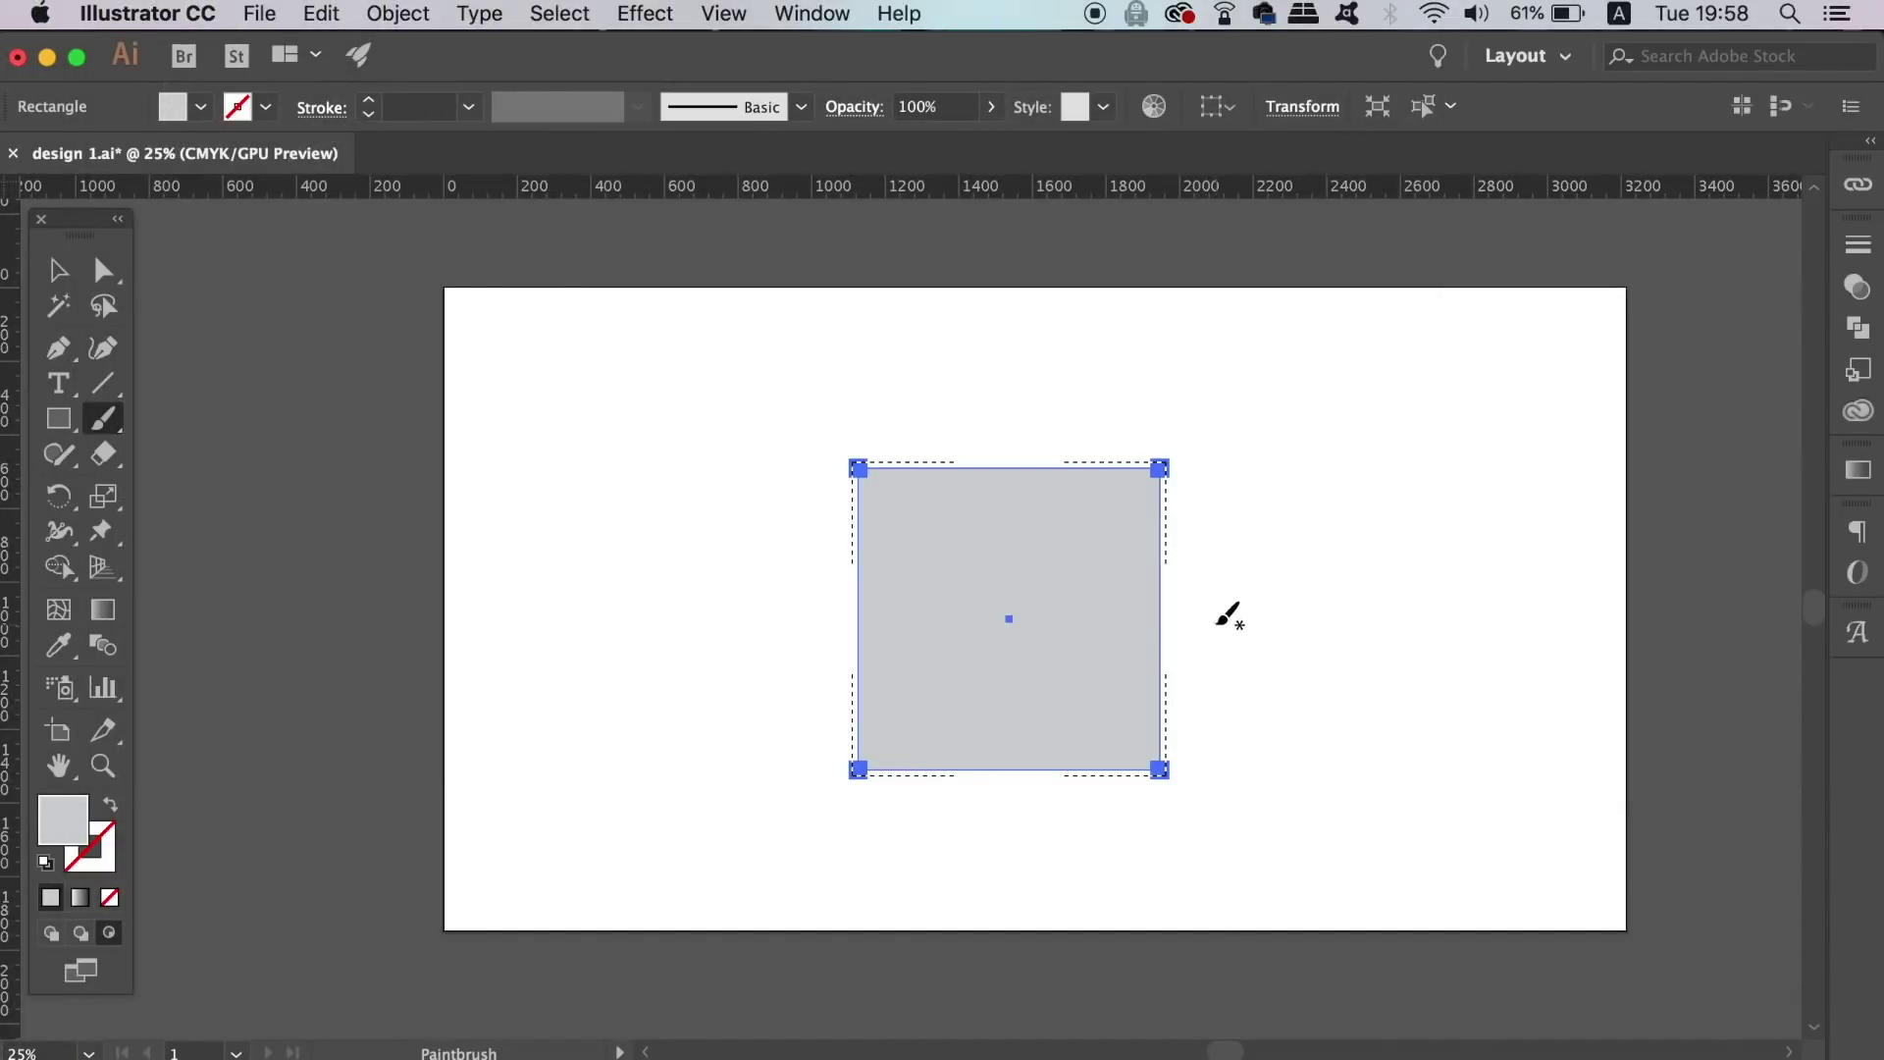
left_click(111, 815)
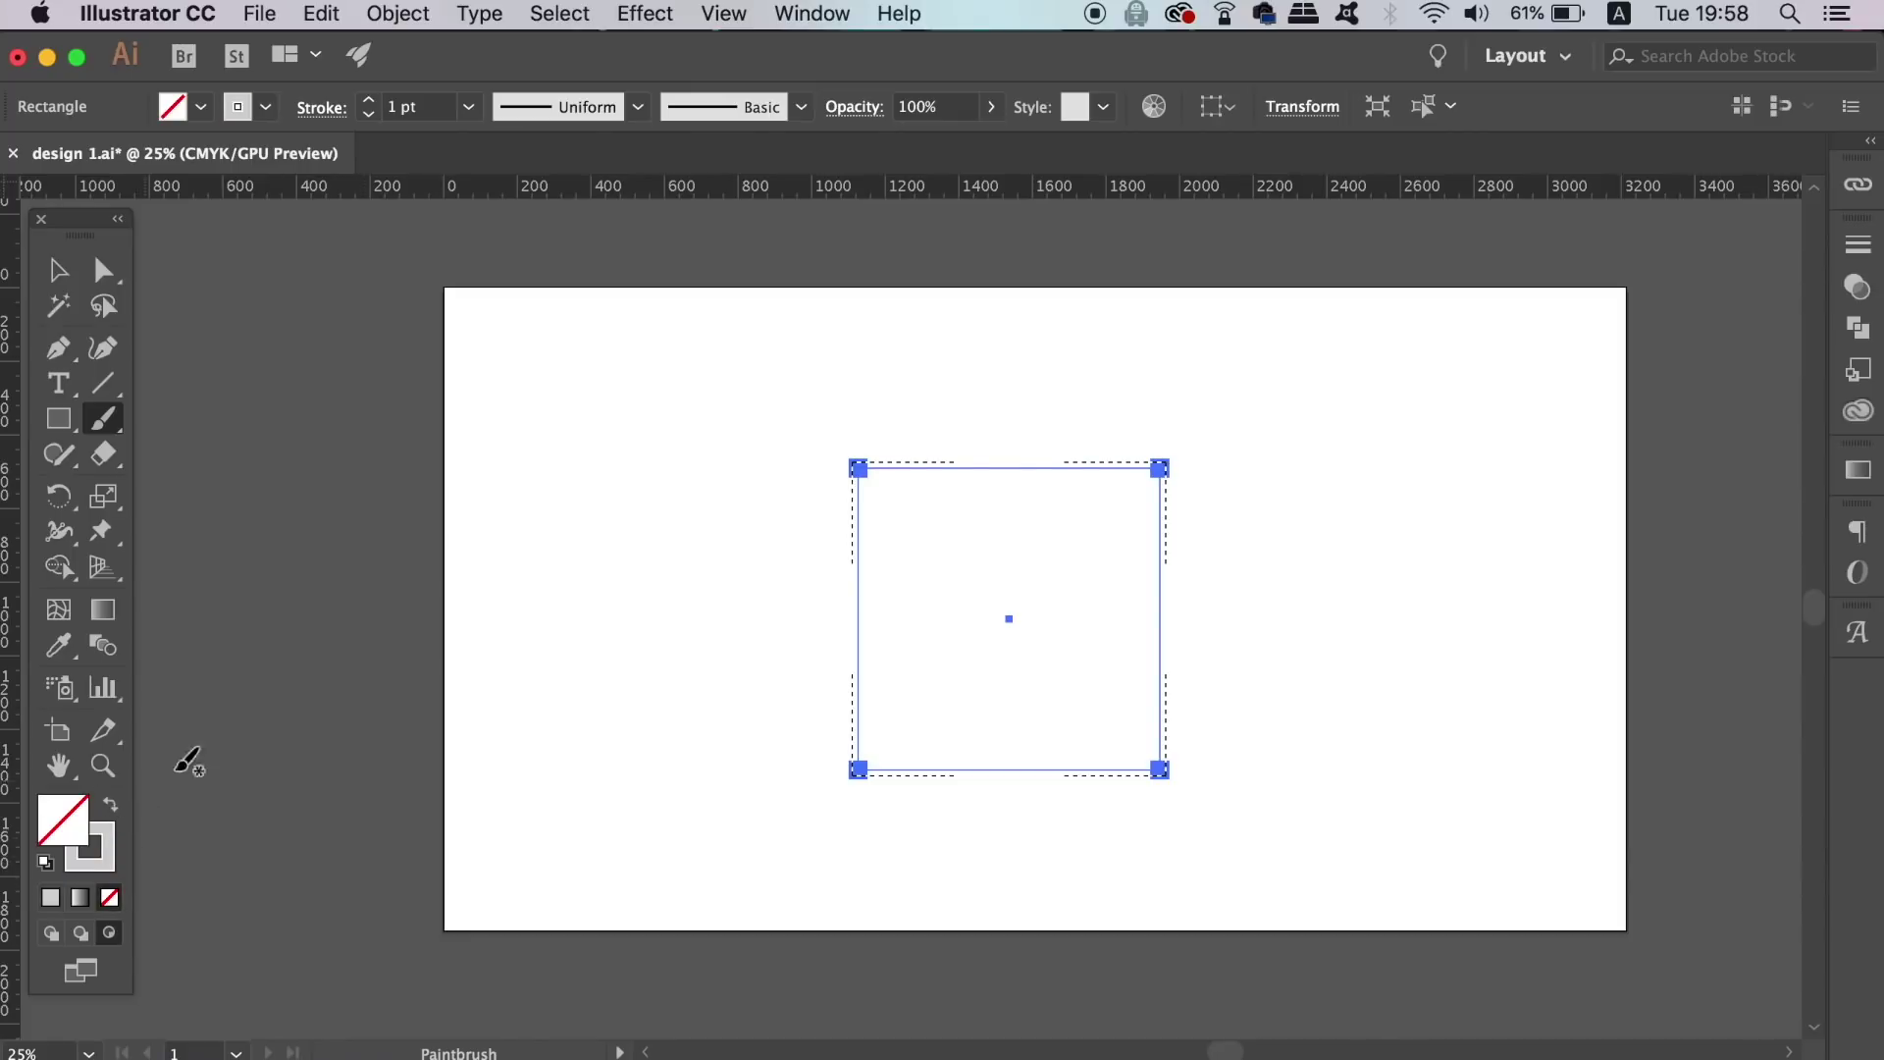
left_click(73, 278)
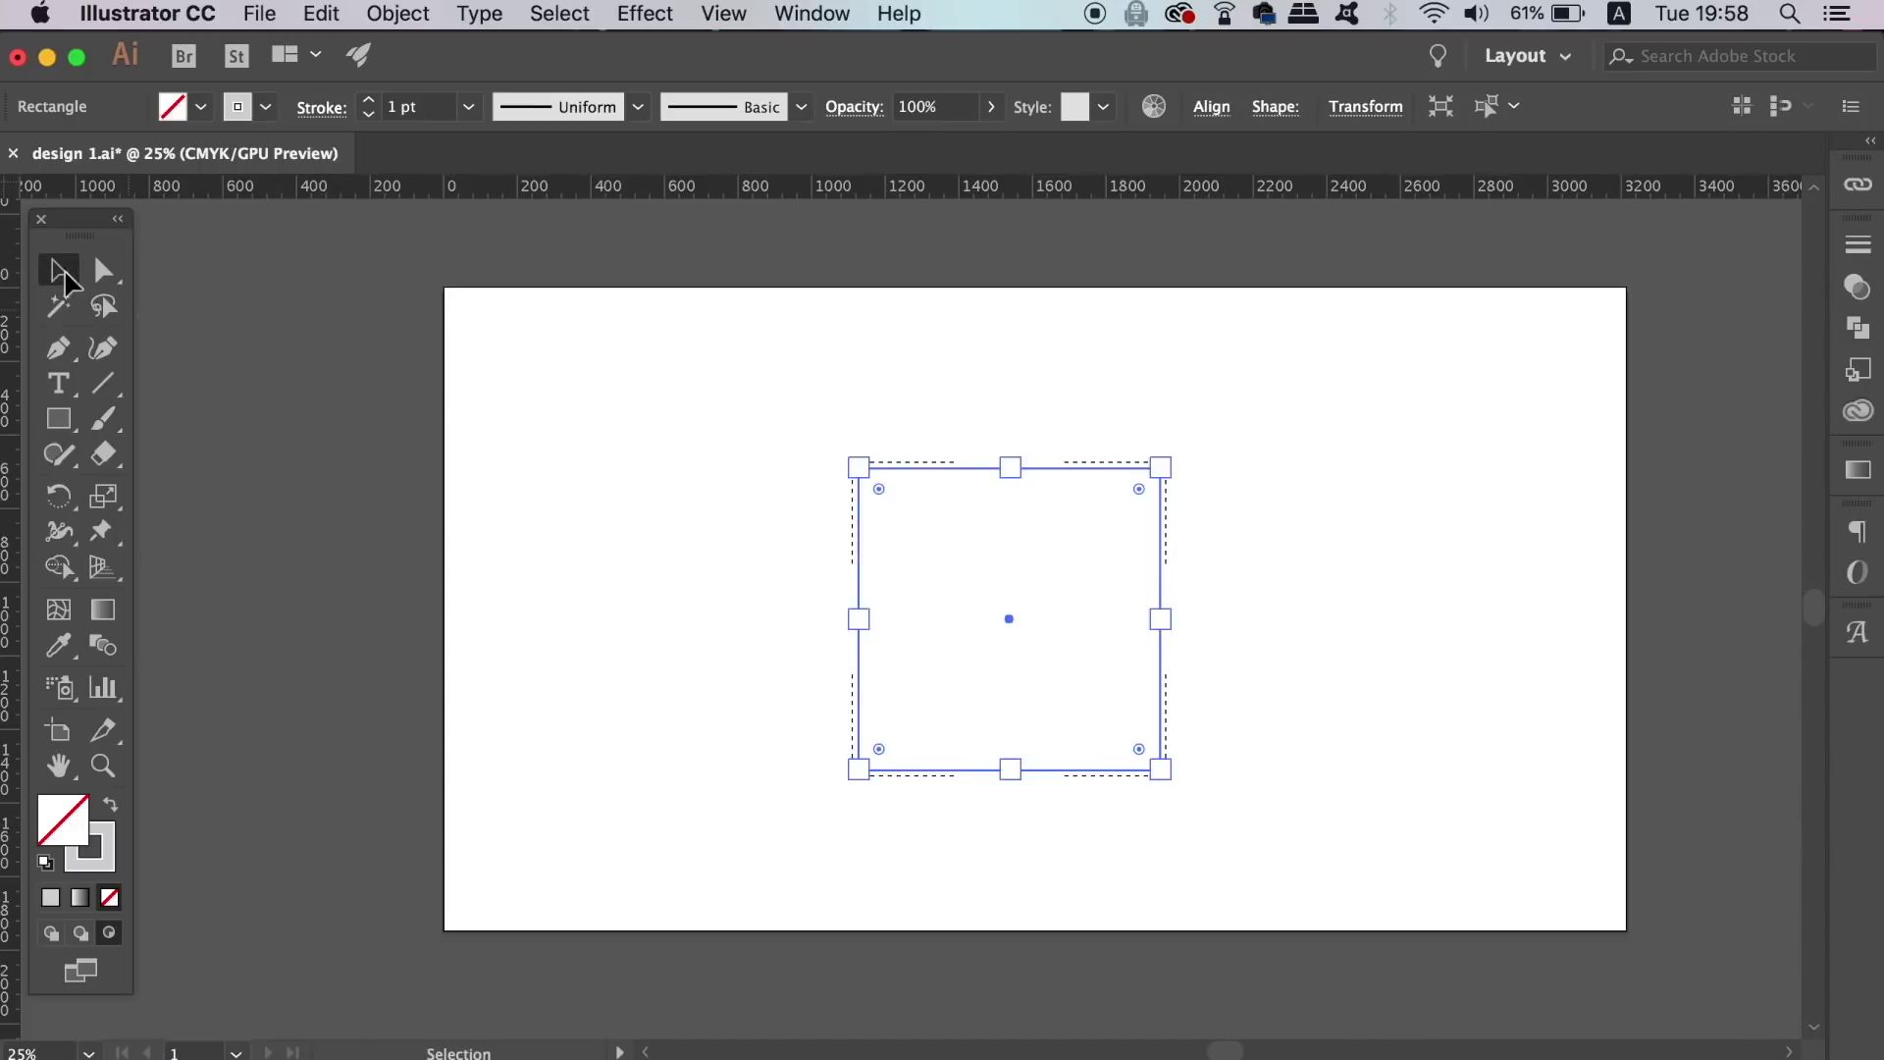
left_click(370, 354)
left_click(104, 419)
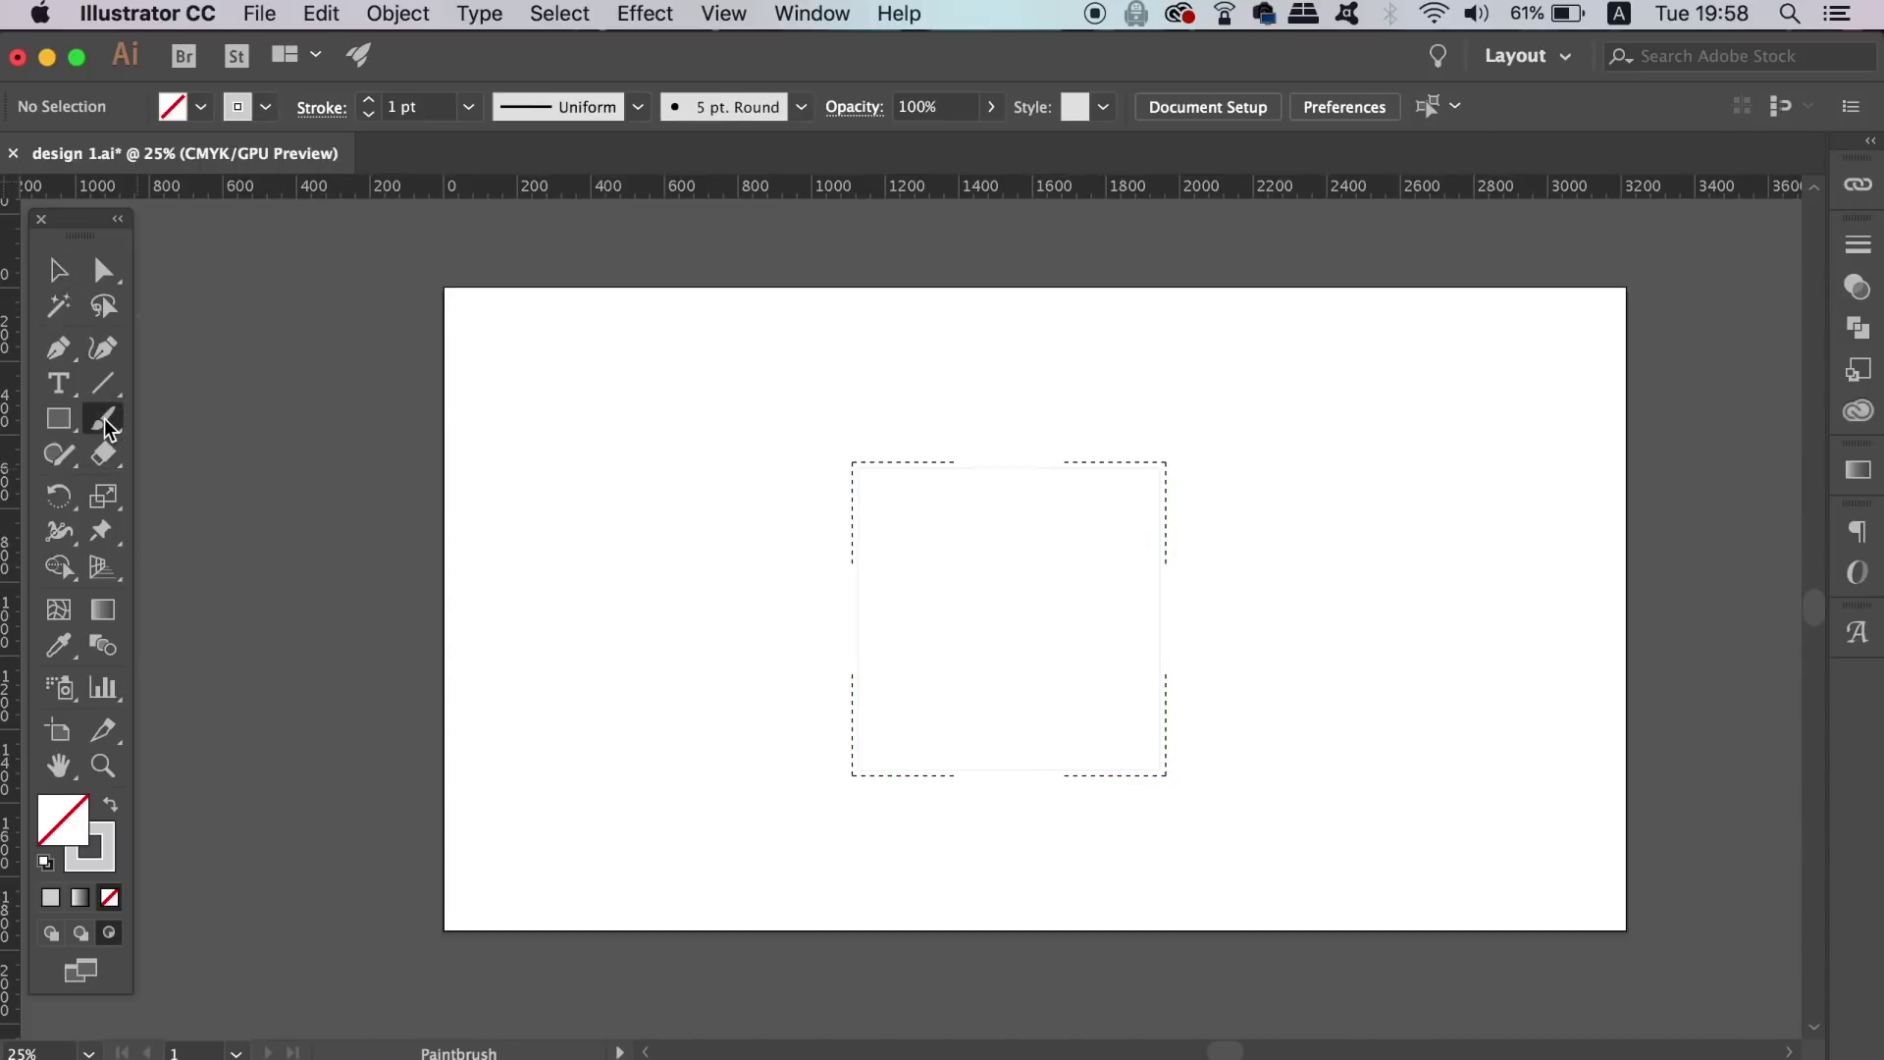
Paint three curved brush strokes clipped inside the outlined rectangle.
left_click_drag(839, 714, 1240, 639)
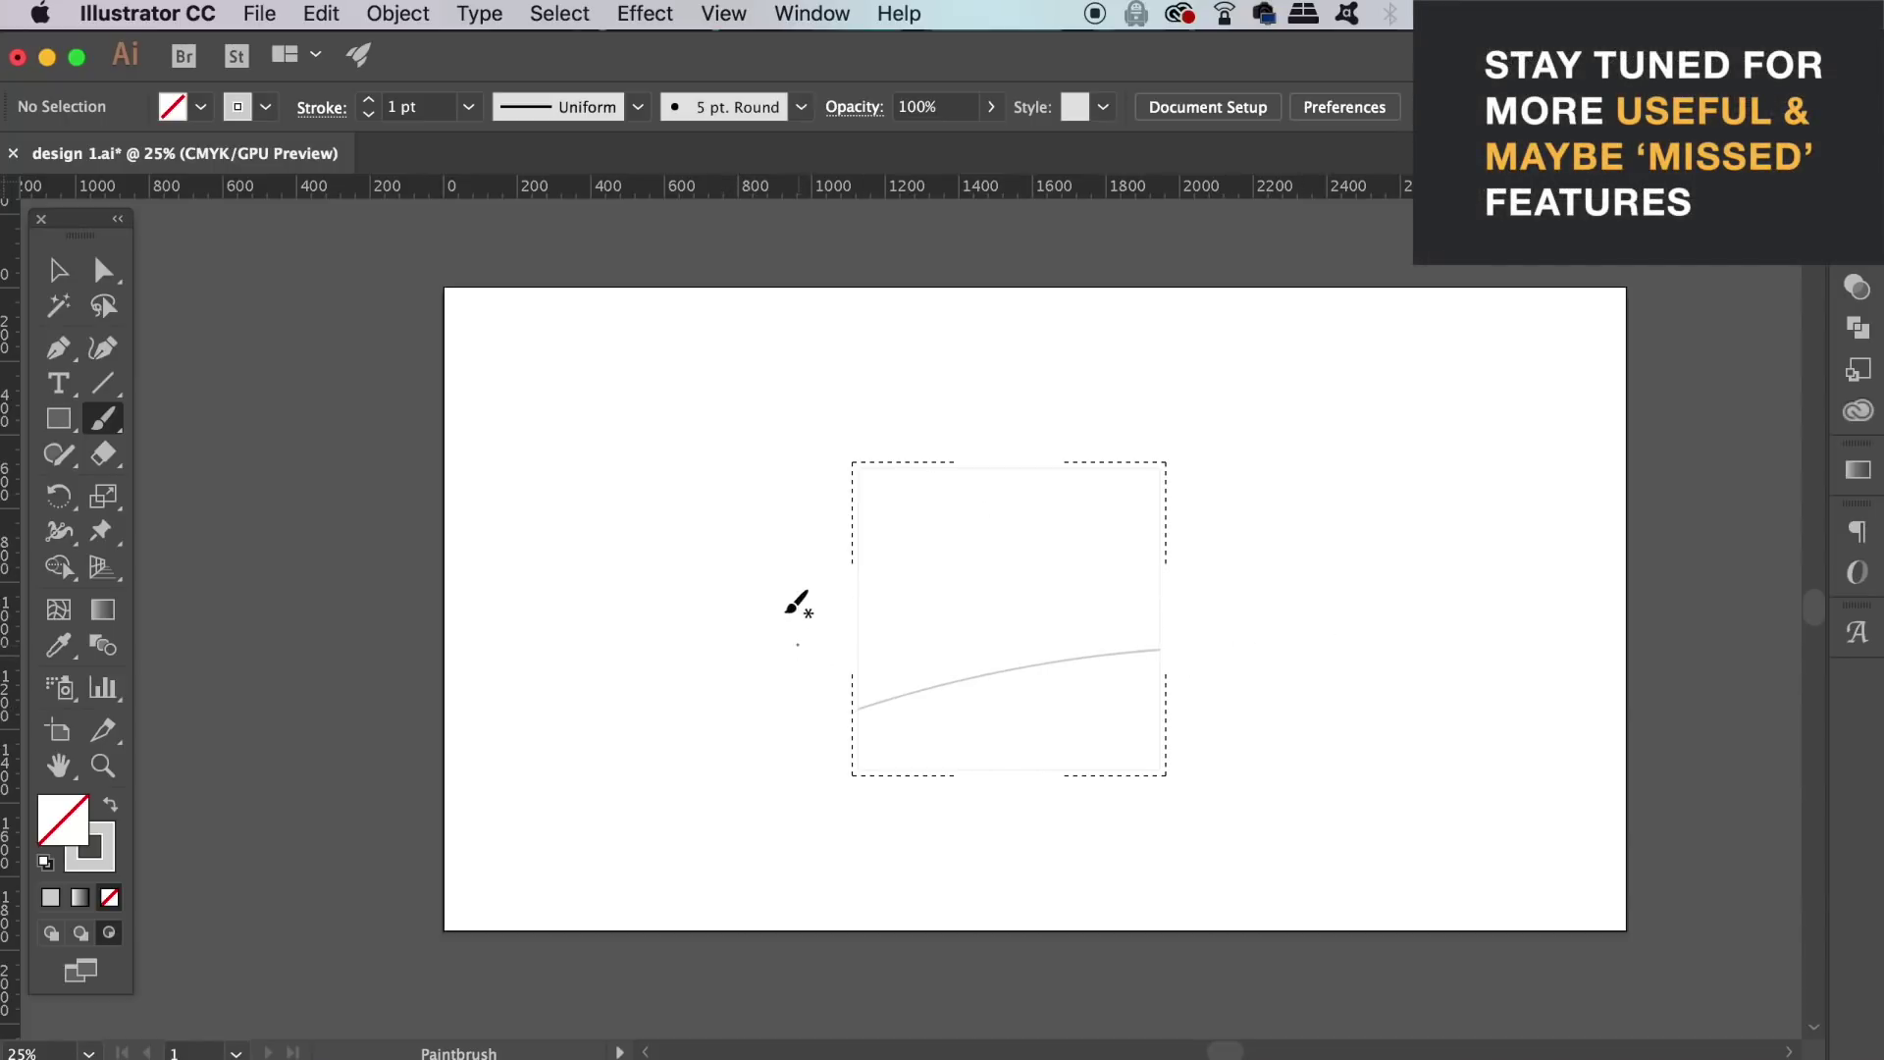
left_click(736, 593)
left_click_drag(734, 596, 1226, 626)
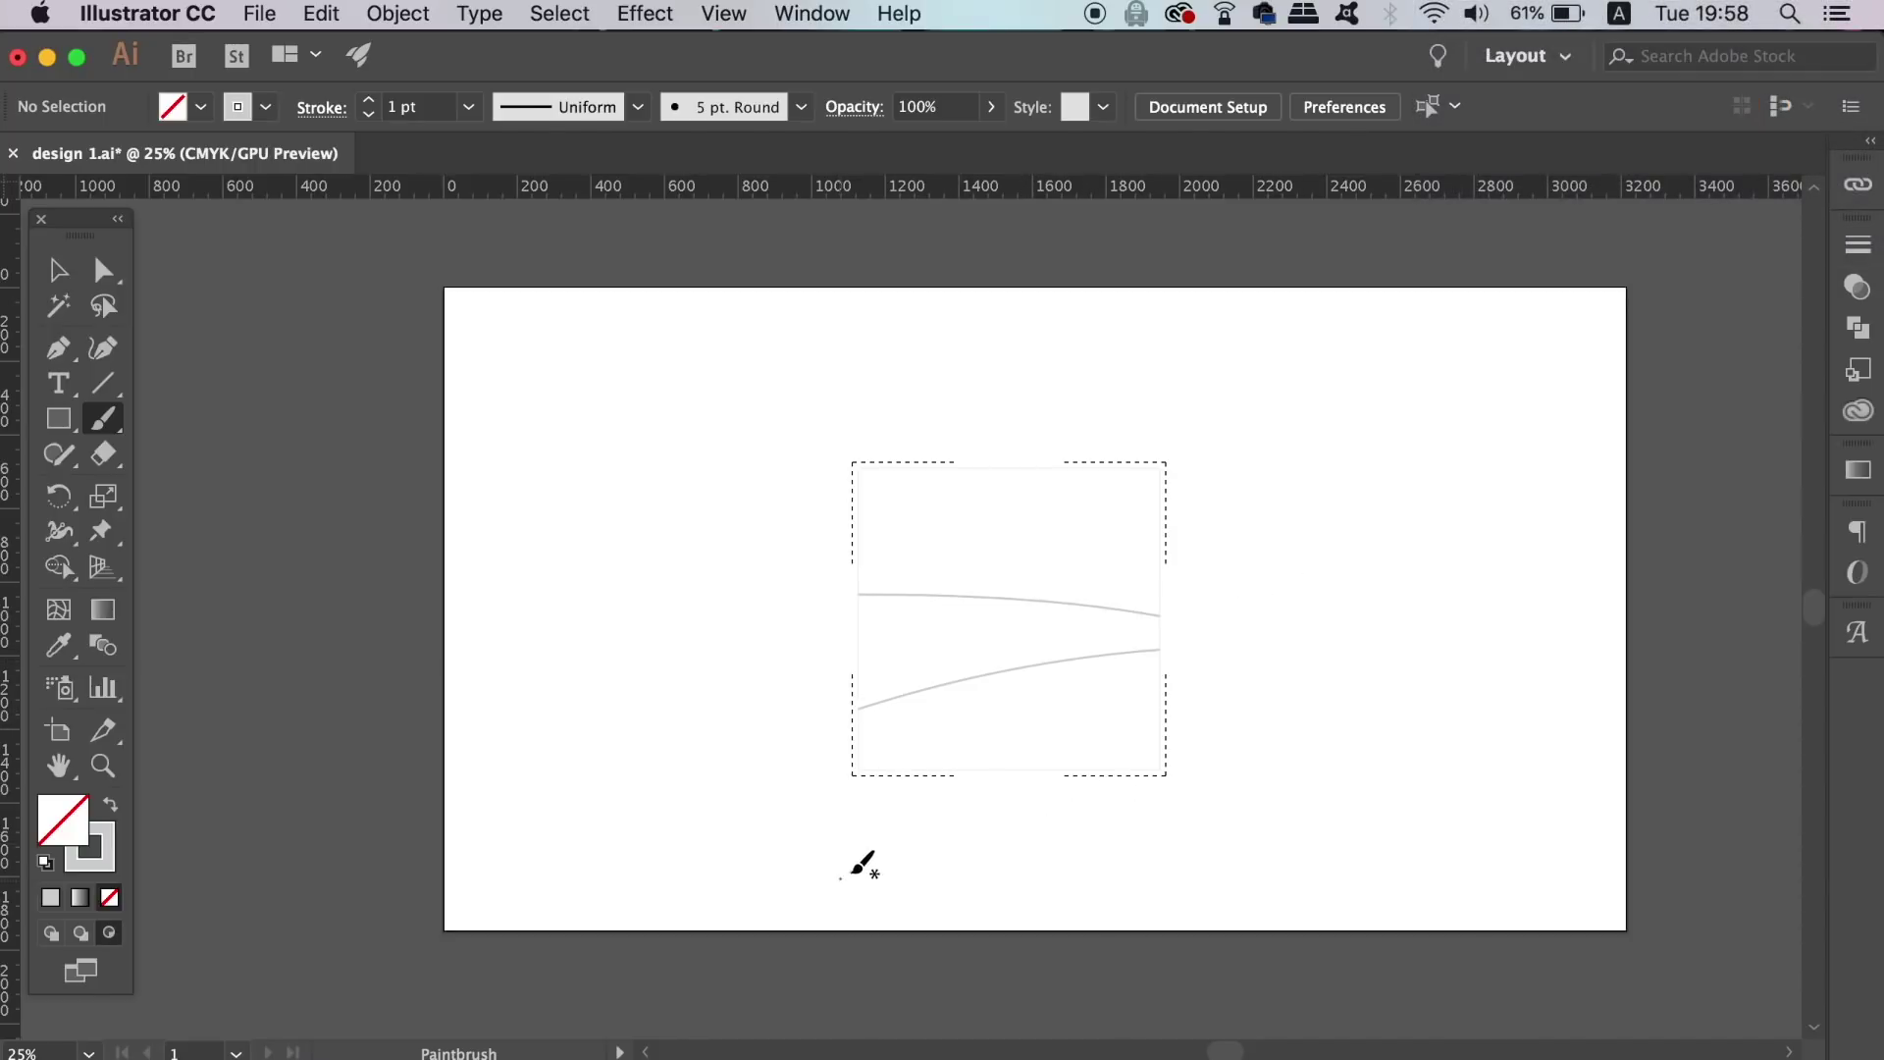
left_click_drag(1301, 569, 1081, 428)
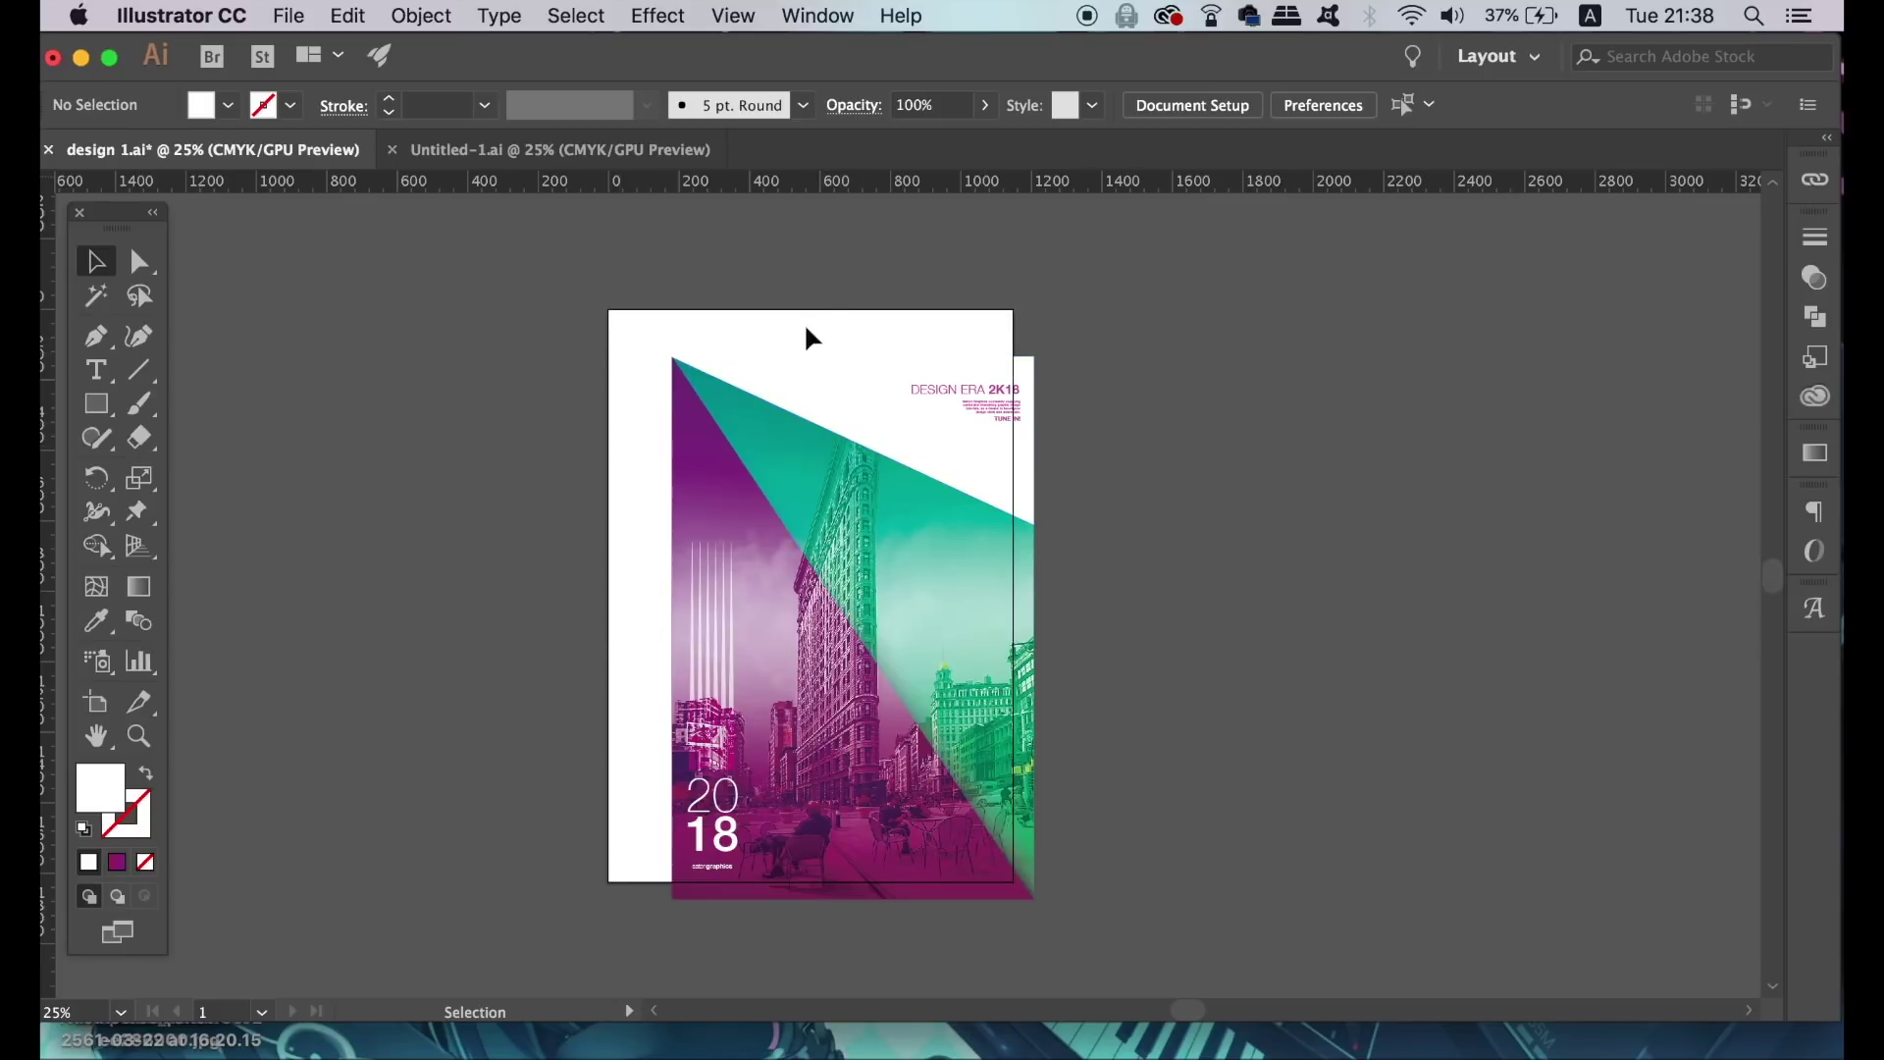
Apply Object > Artboards > Fit to Artwork Bounds to the poster.
left_click(432, 12)
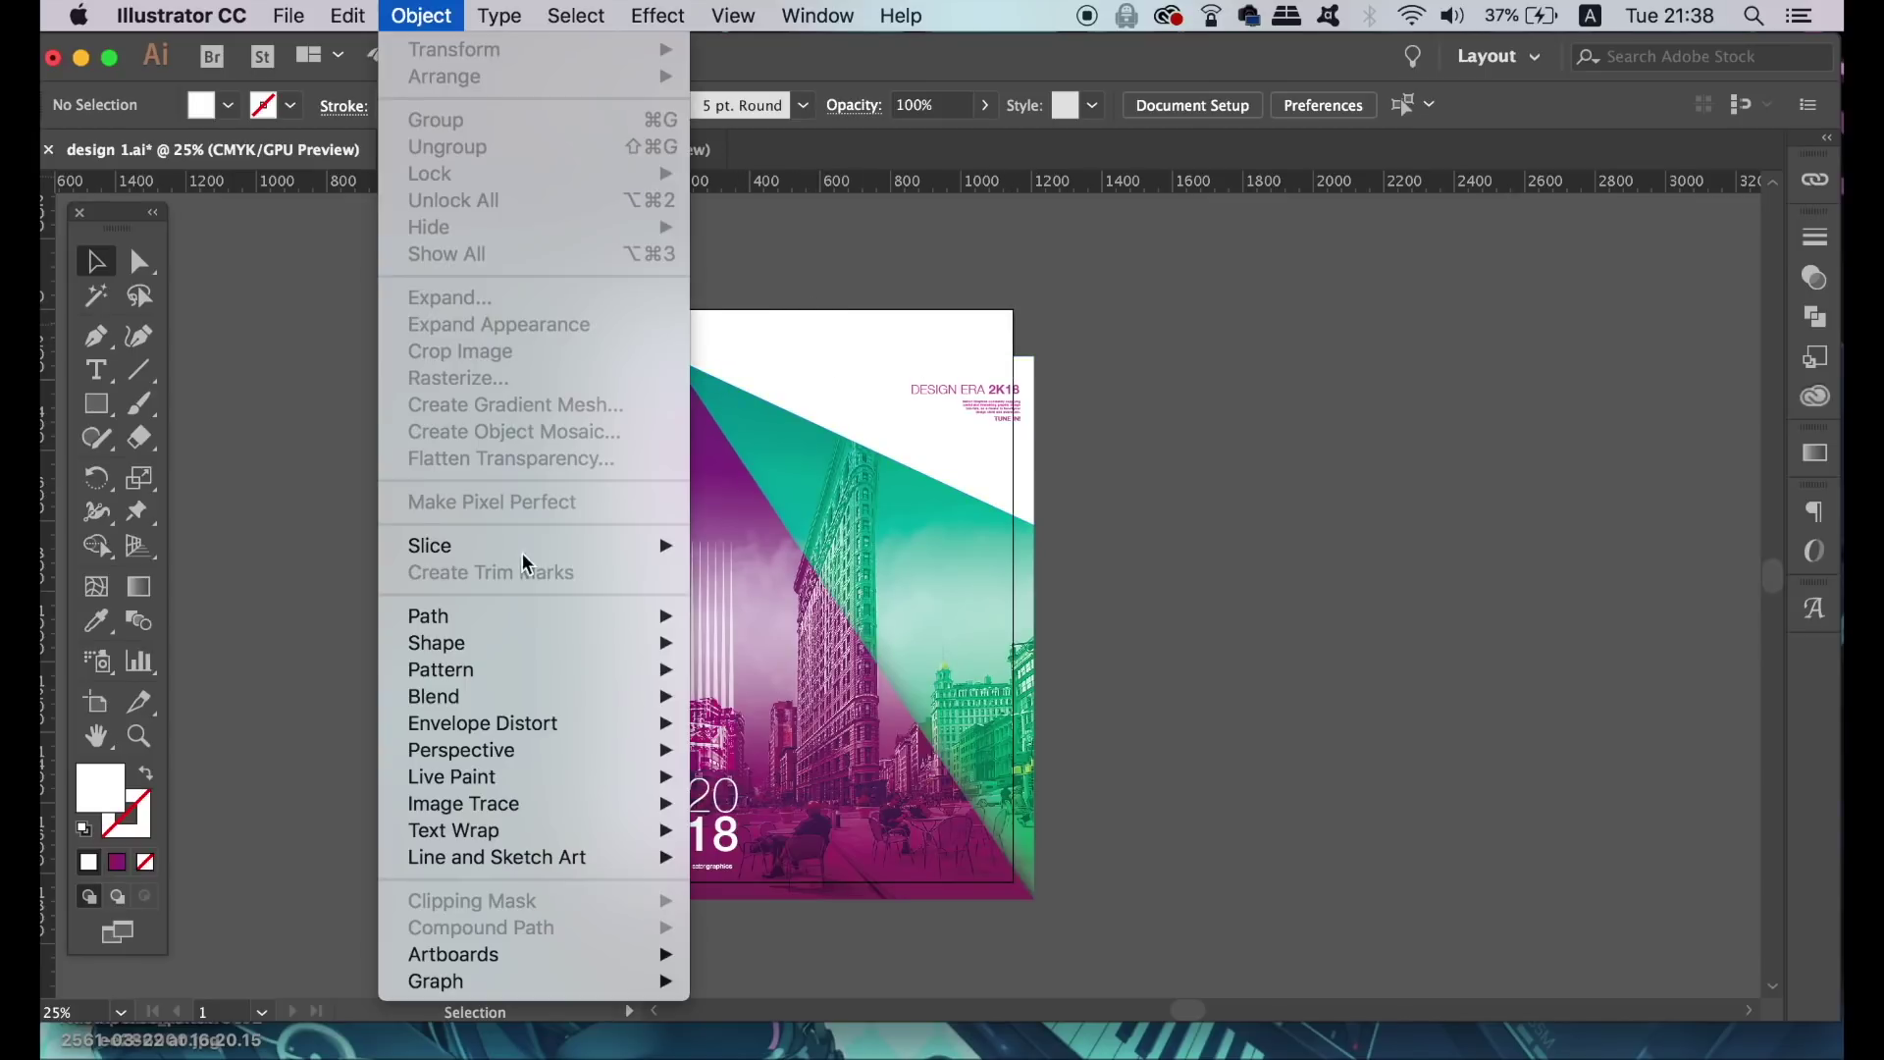
mouse_move(540, 966)
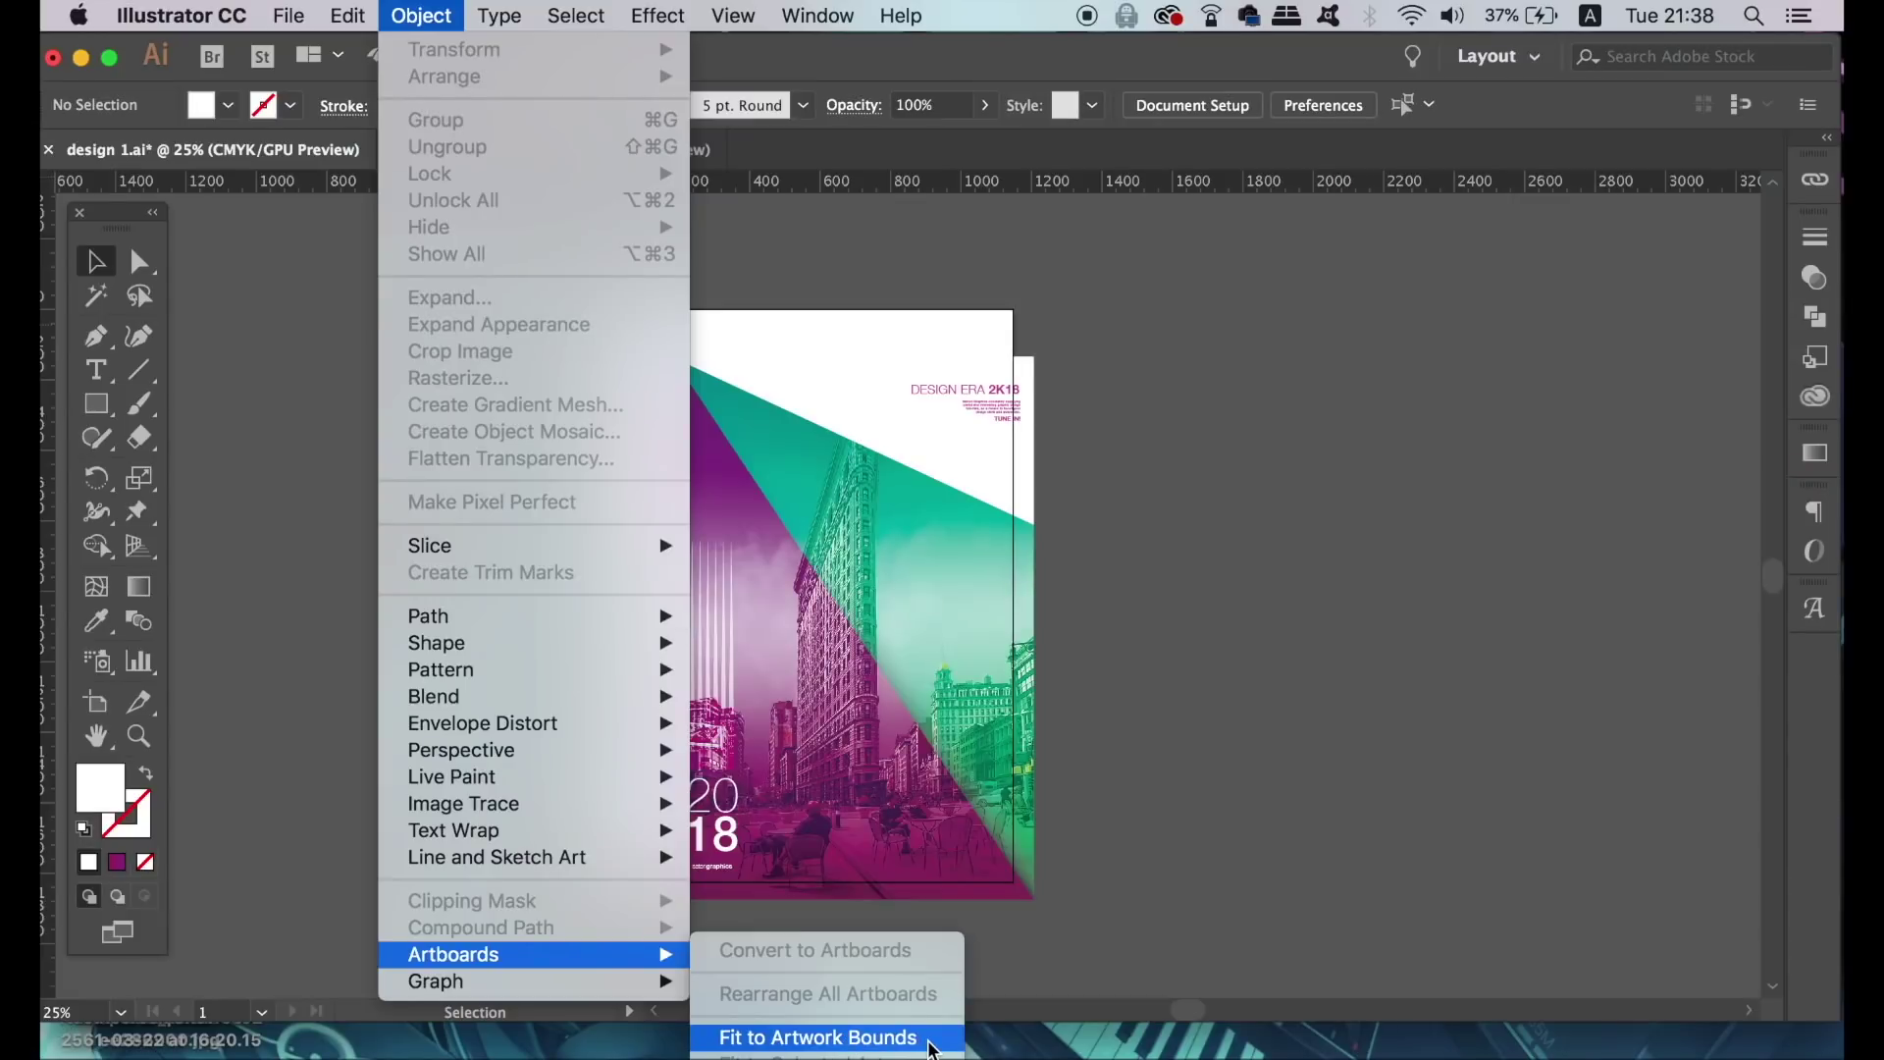
left_click(1636, 1012)
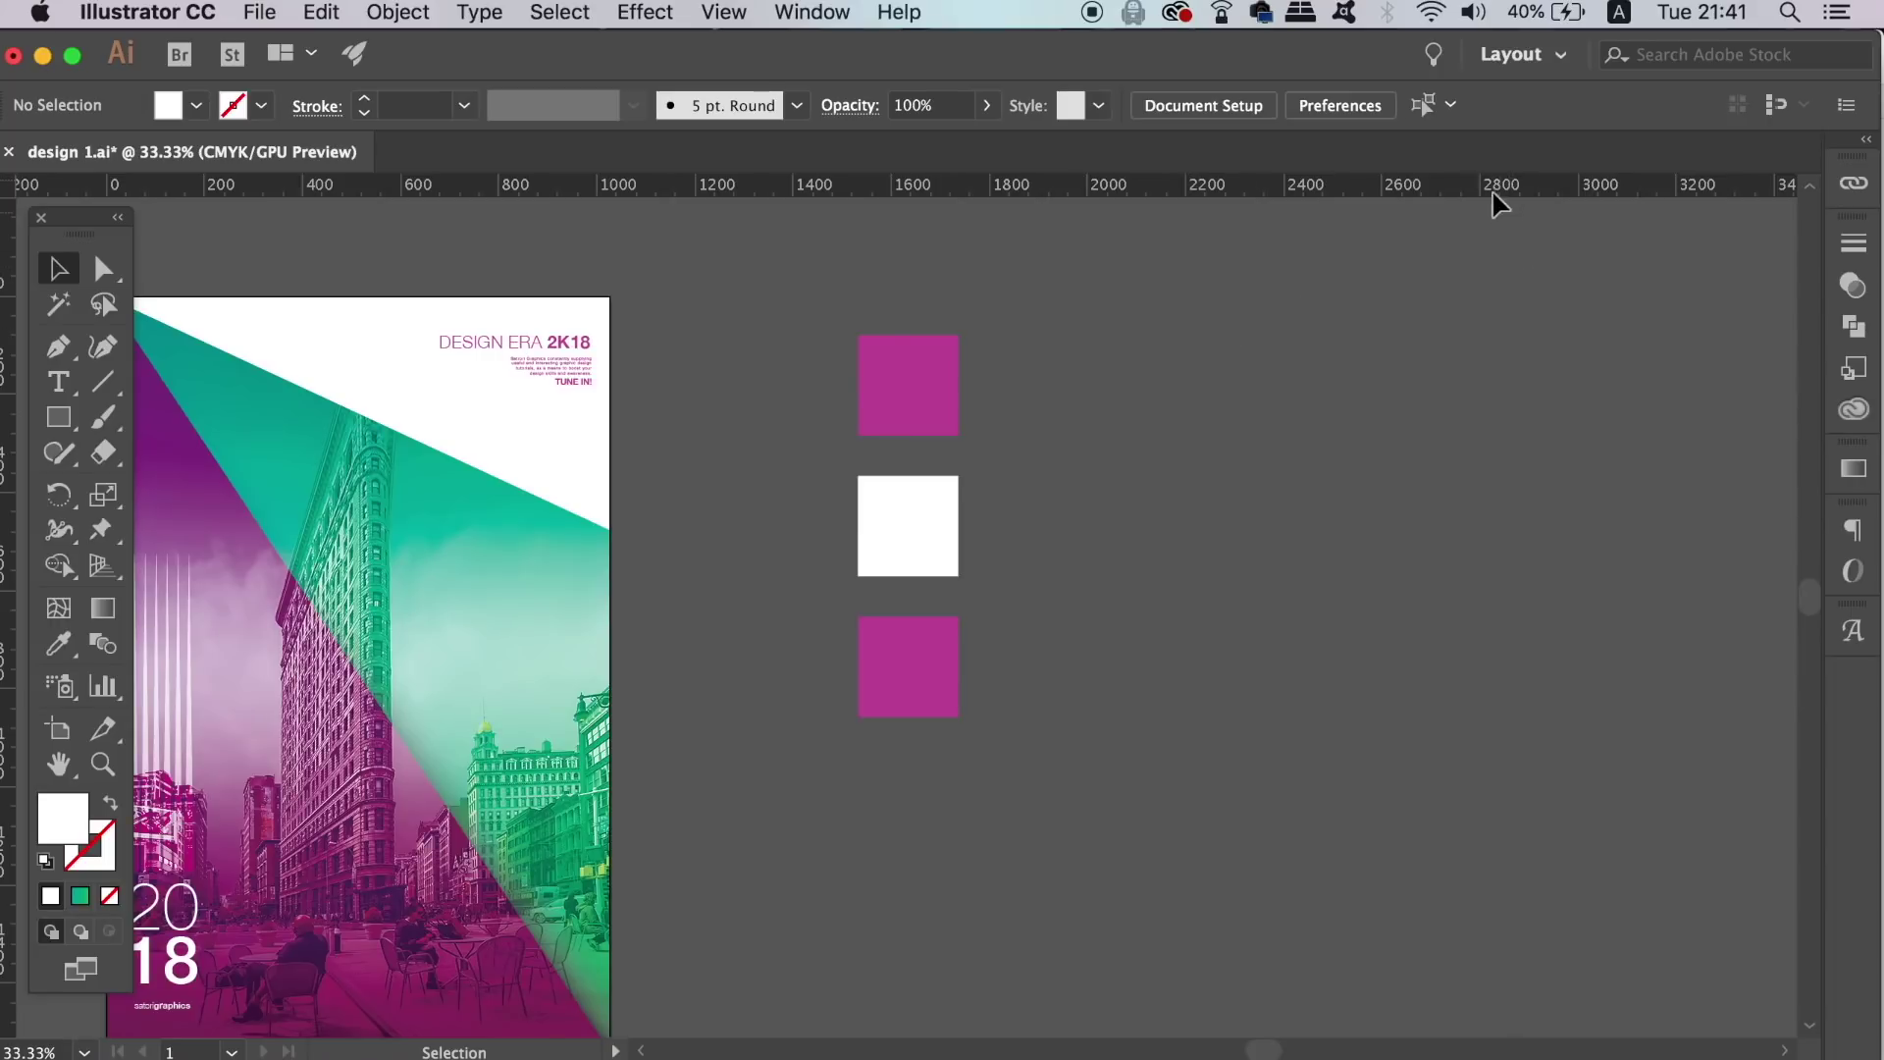
Select all magenta-filled objects via Select Similar Fill Color, test-move them, and undo.
left_click(1455, 108)
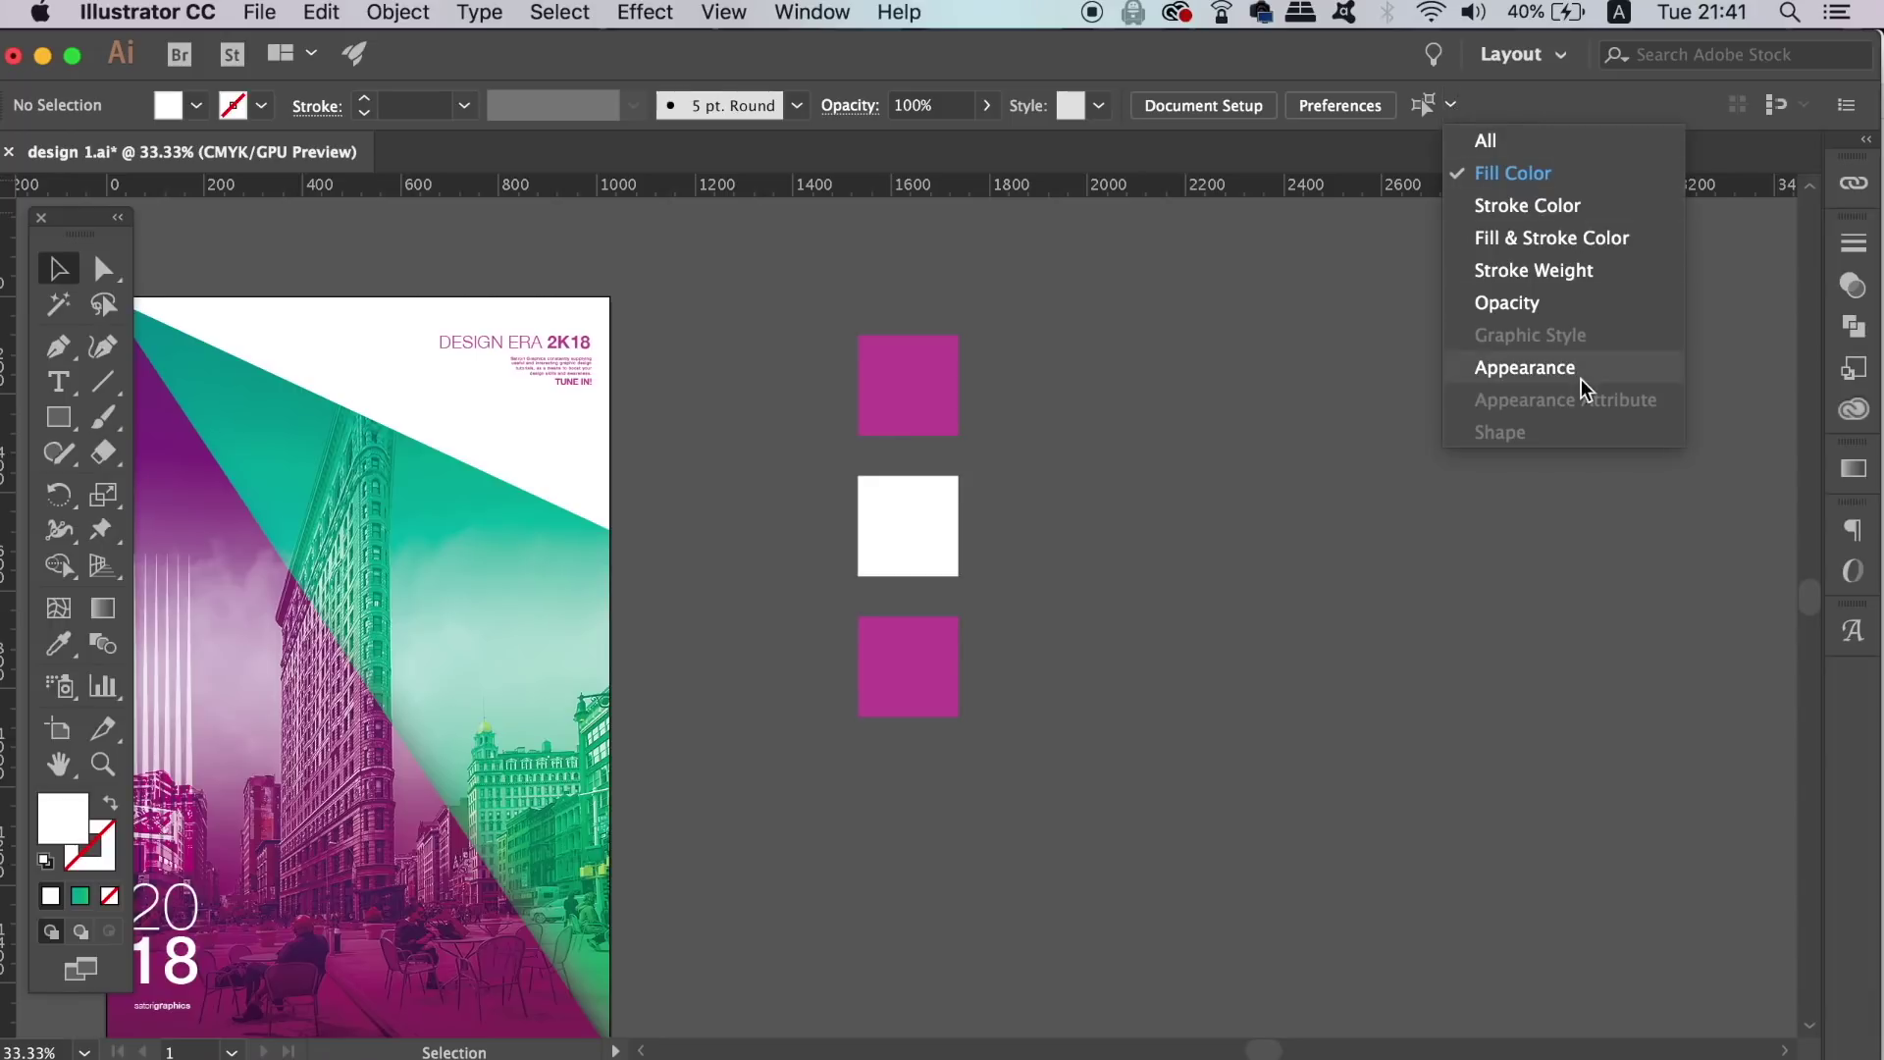
left_click(1264, 583)
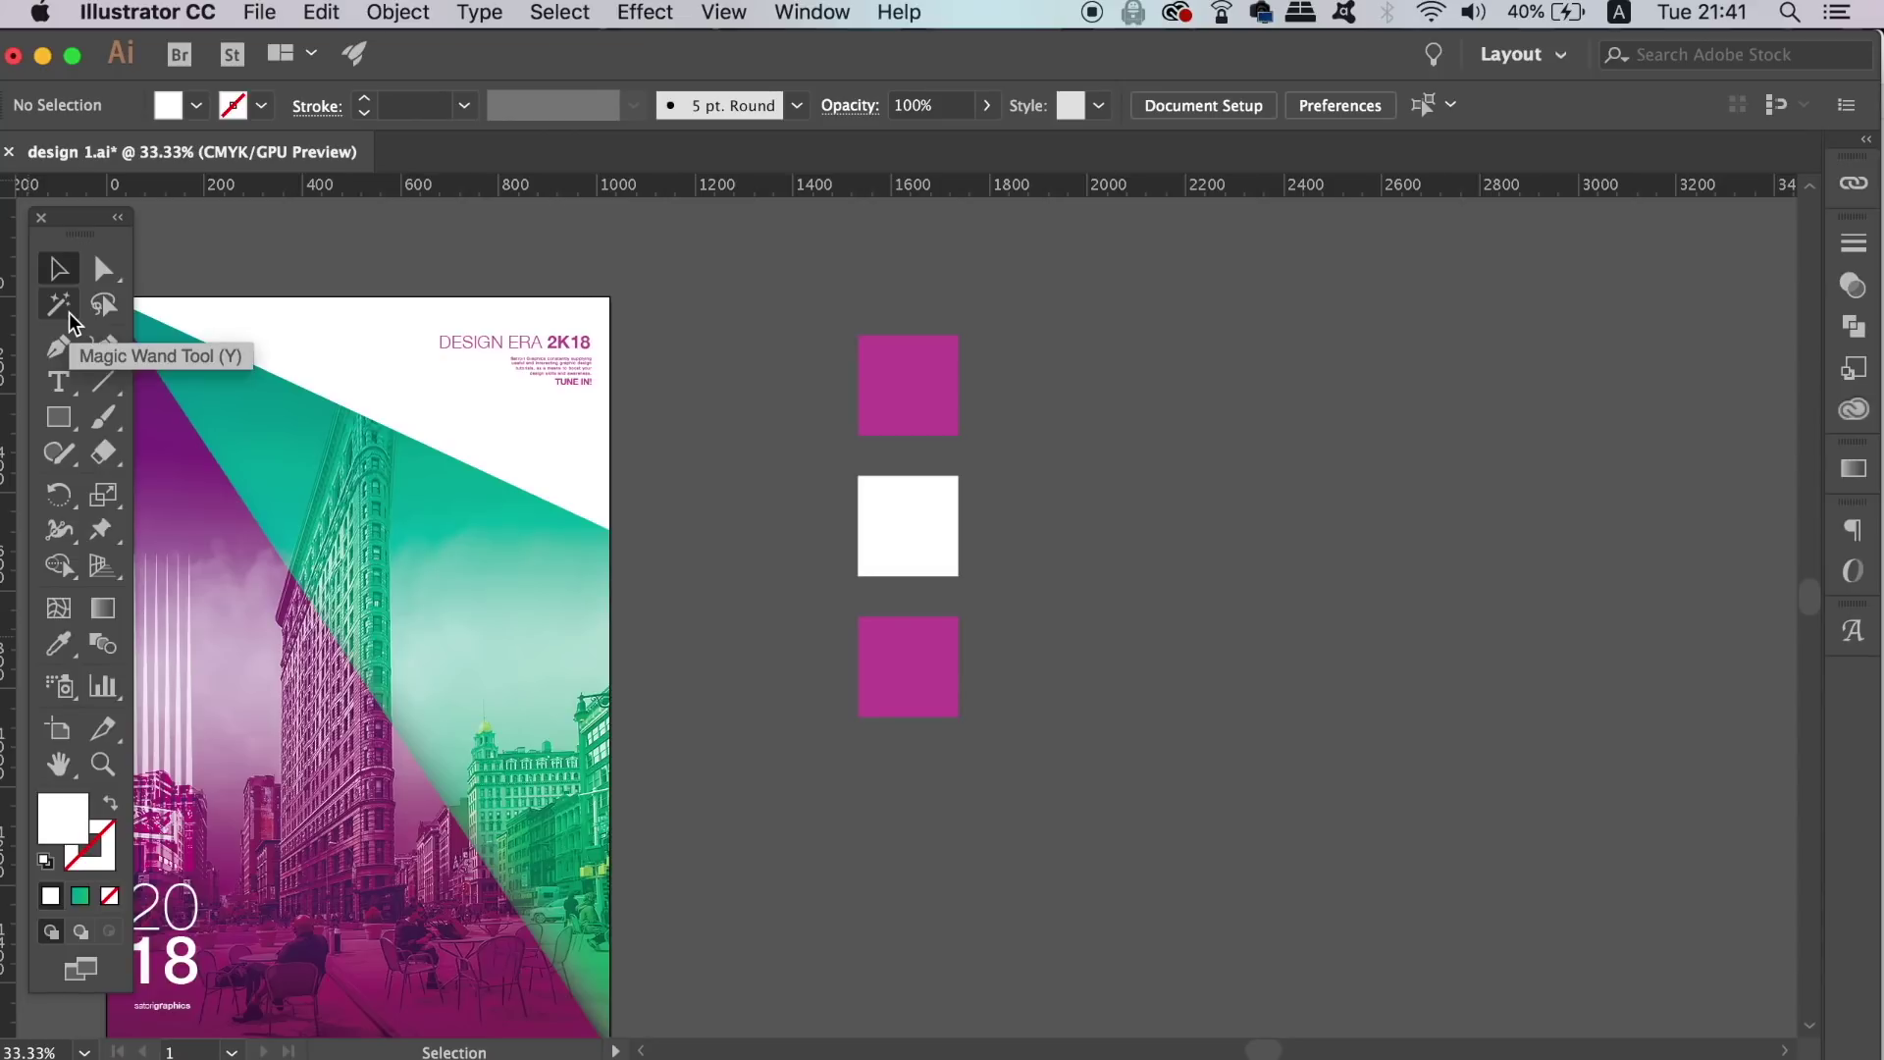
left_click(898, 385)
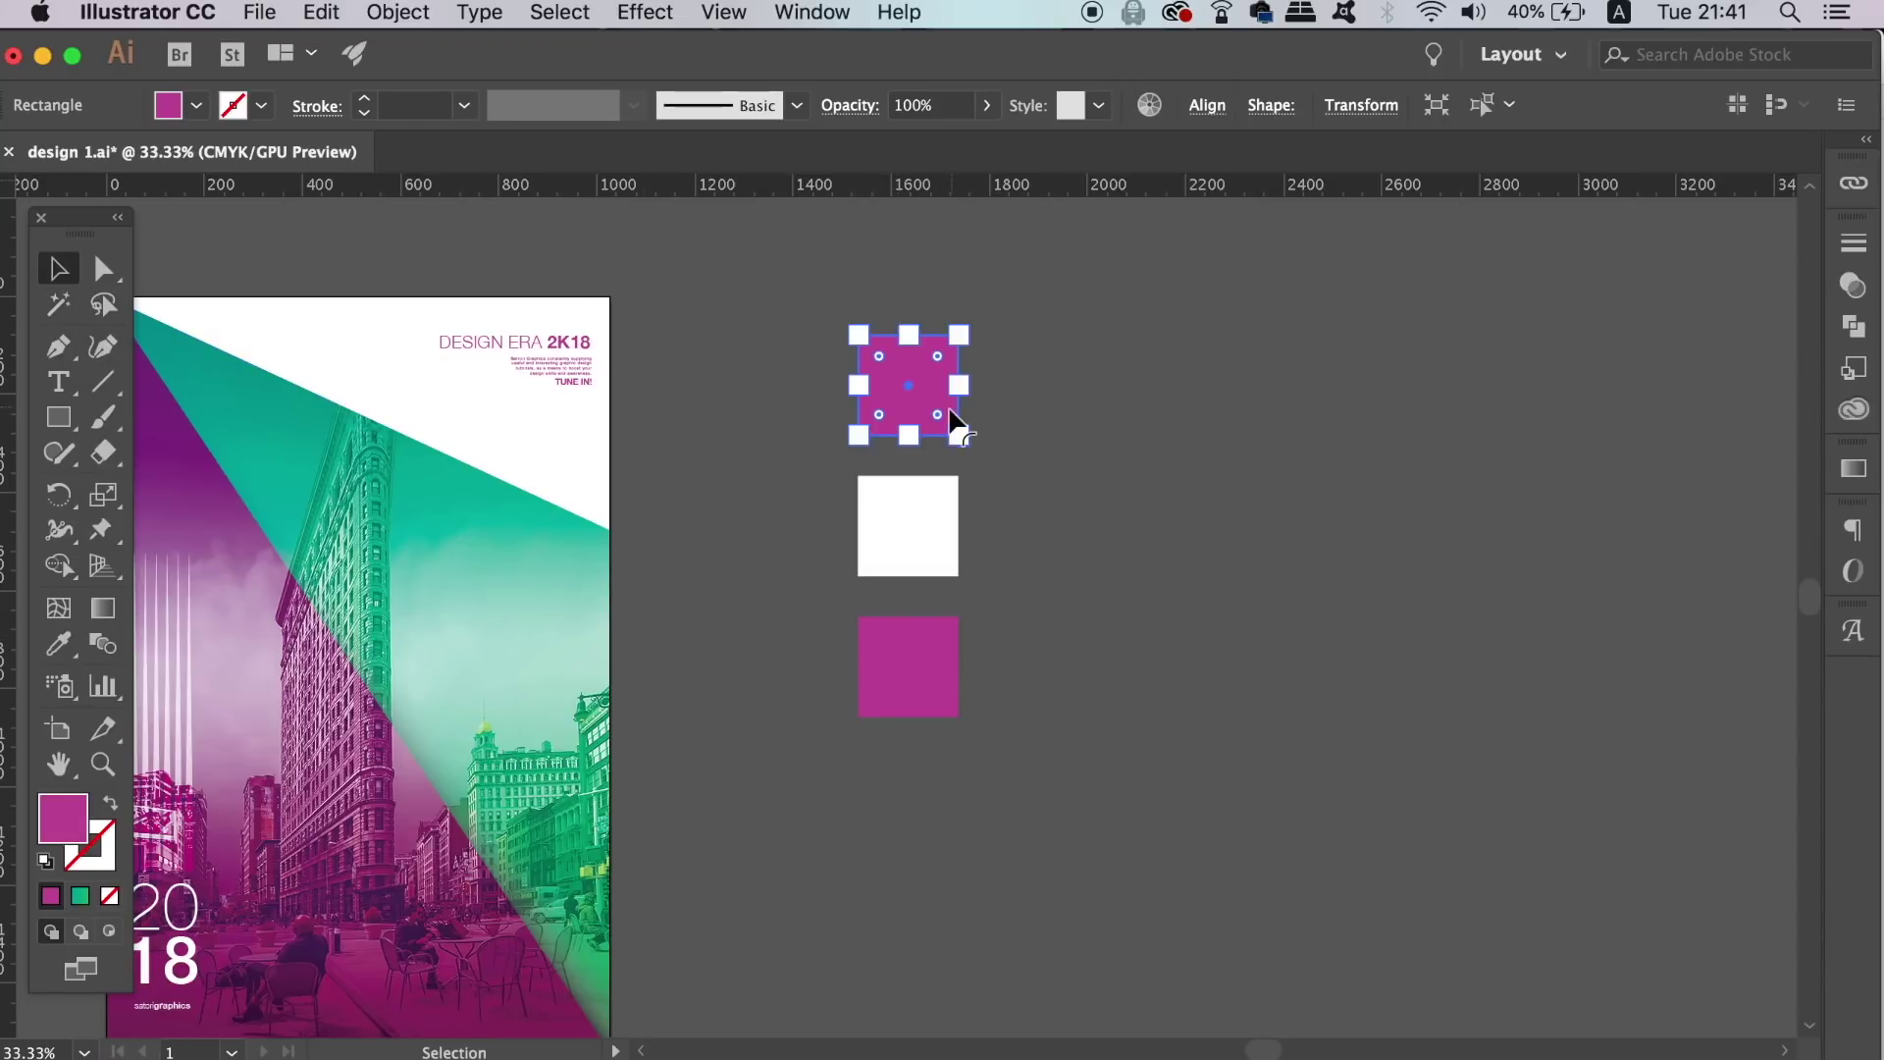
left_click(1504, 104)
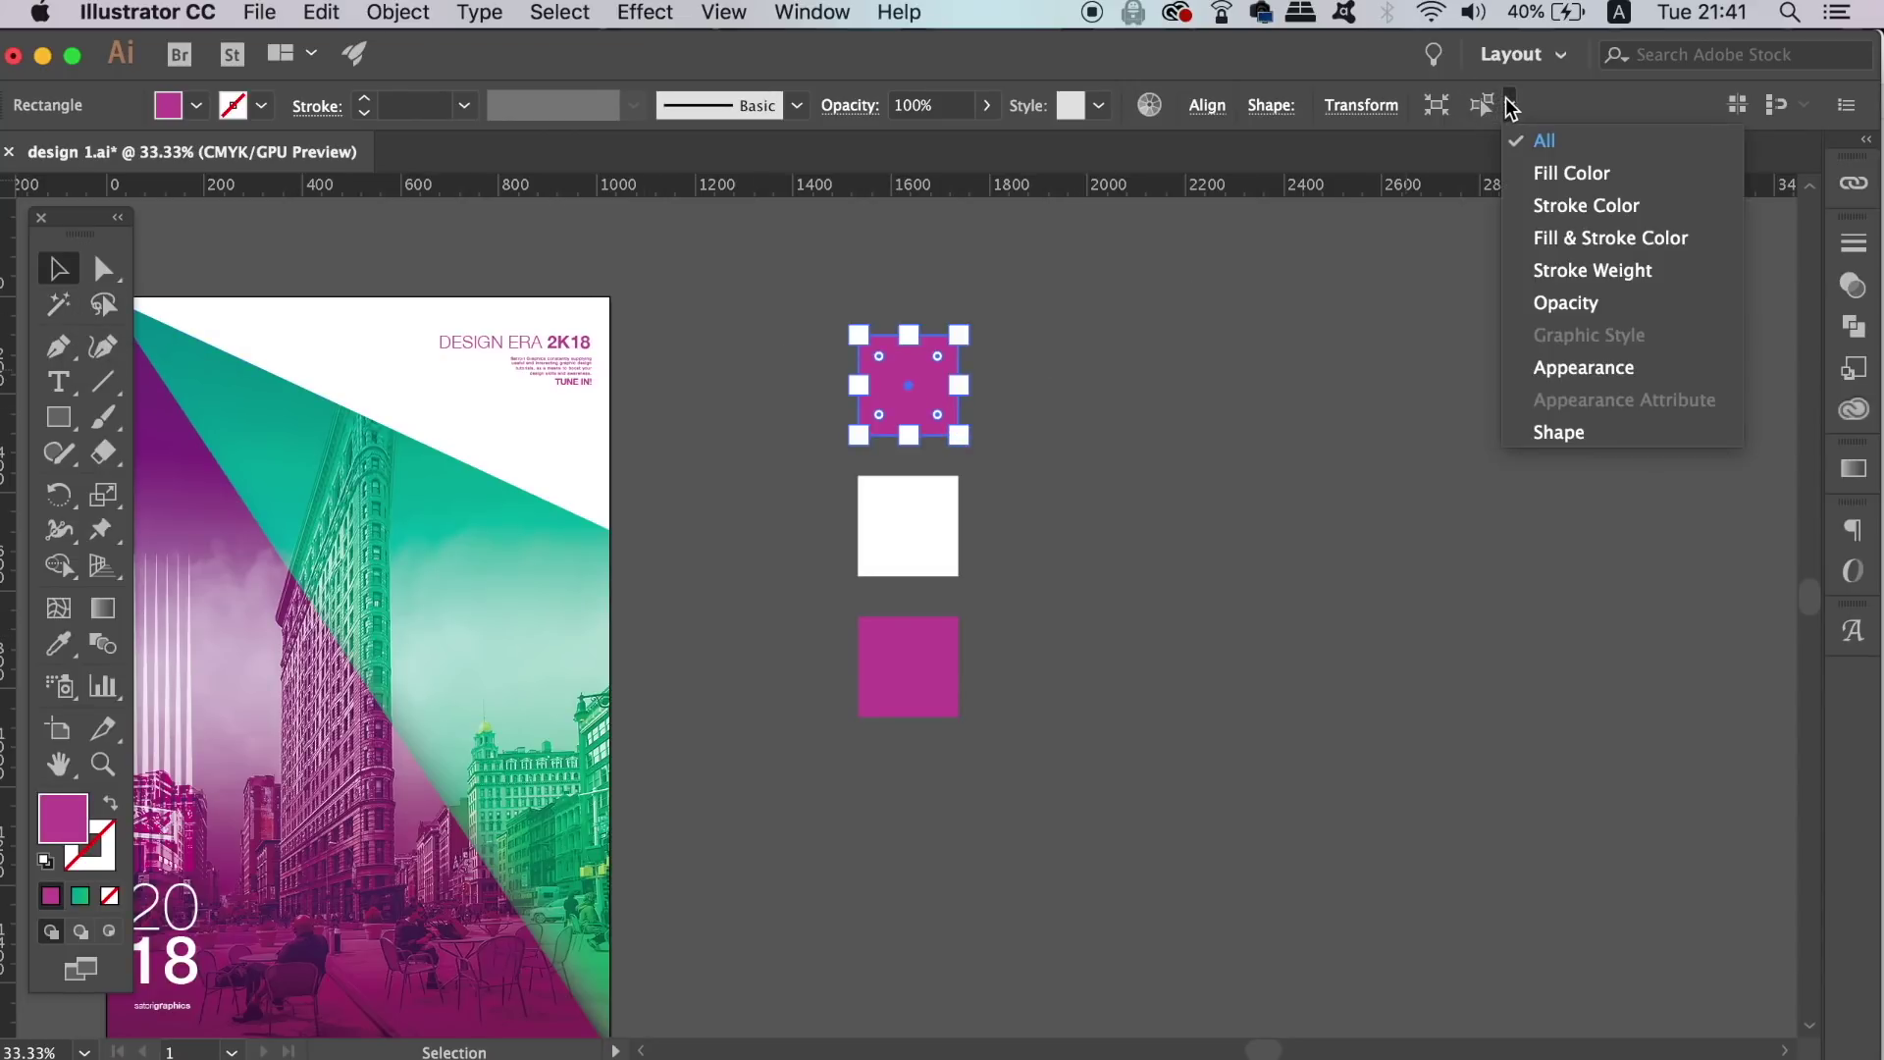
left_click(1560, 170)
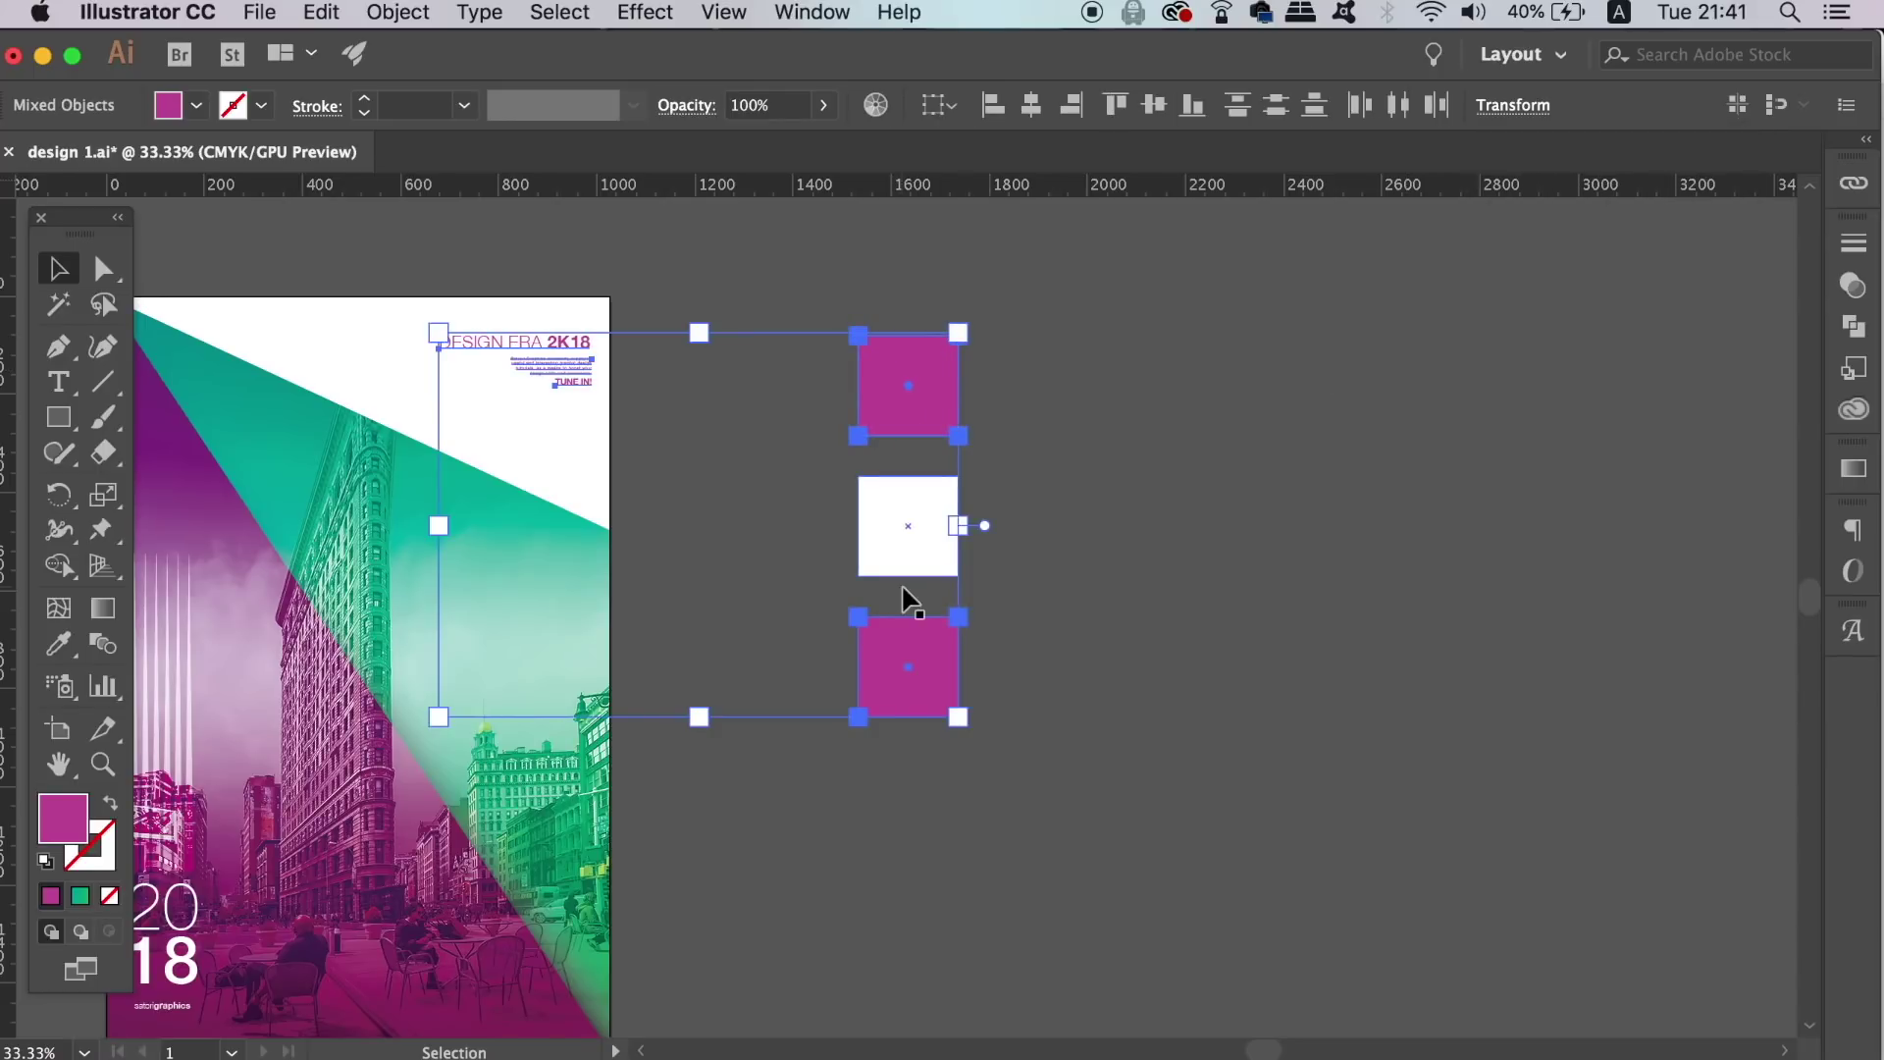
left_click_drag(954, 686, 1075, 686)
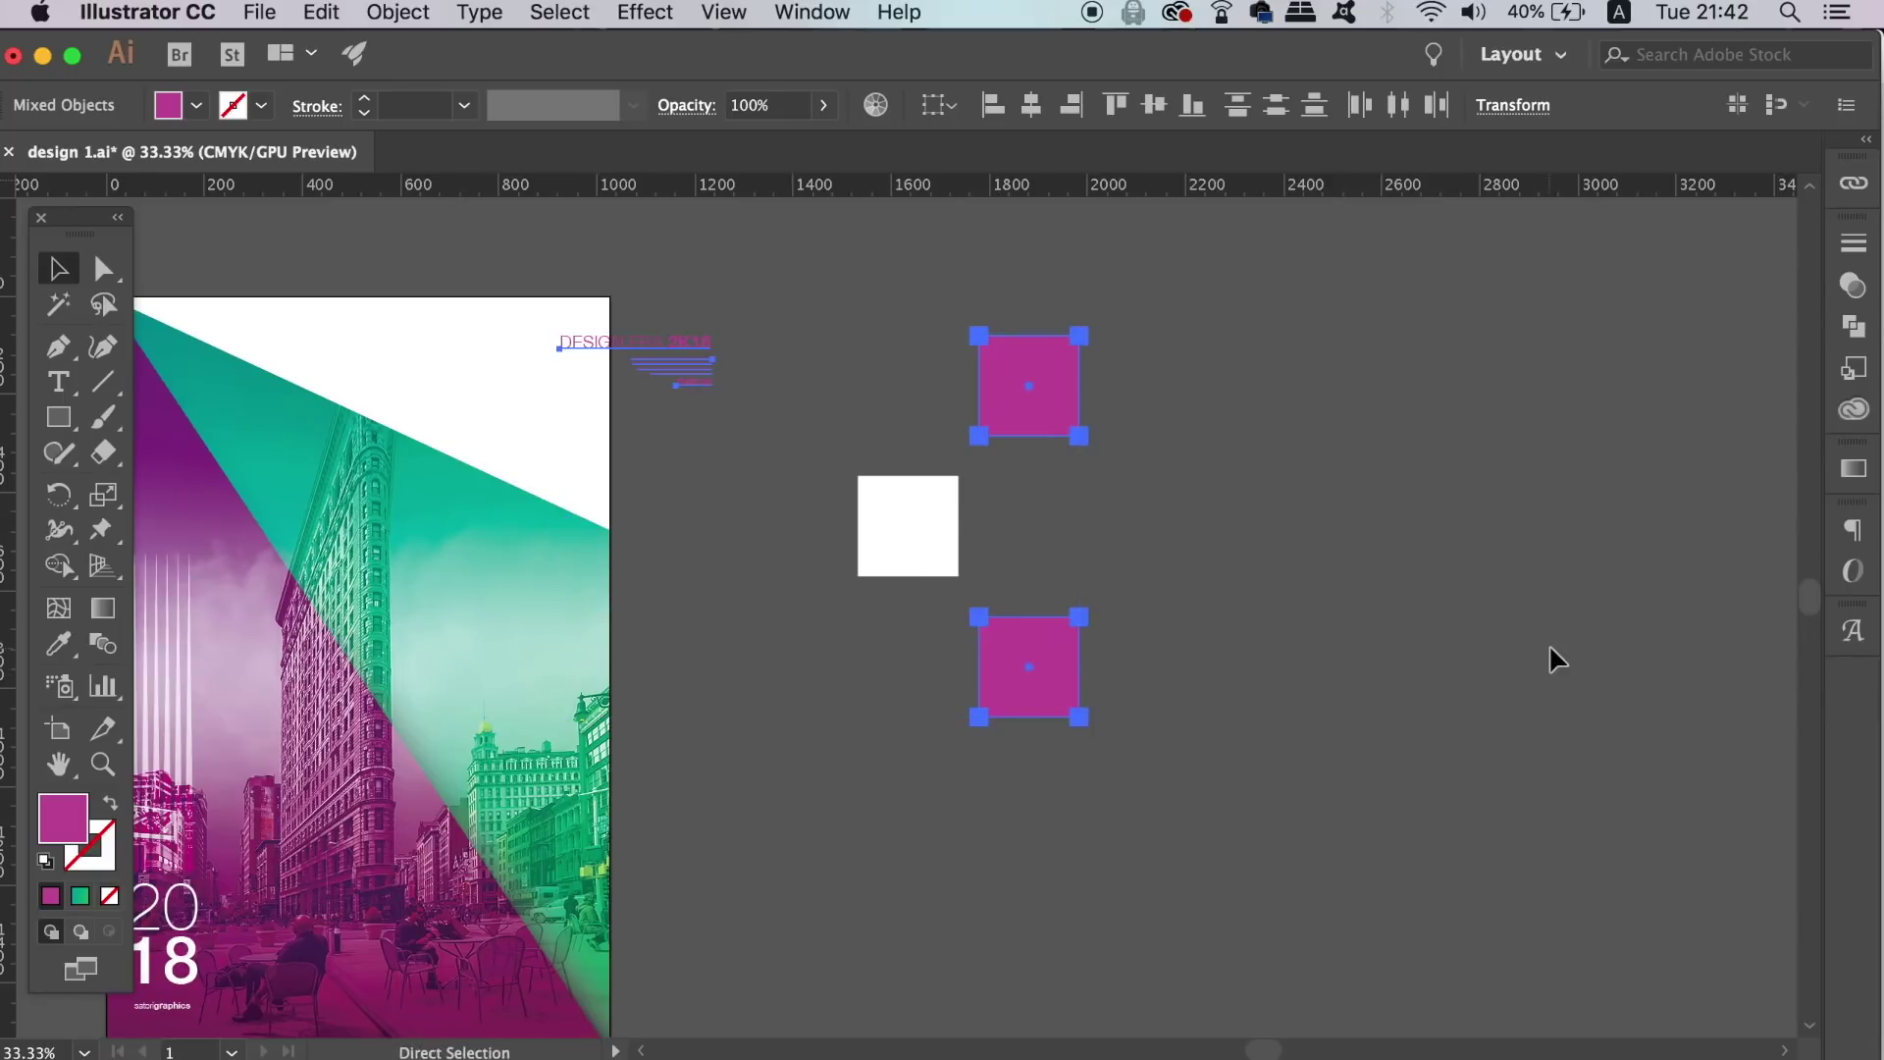
key("super+z")
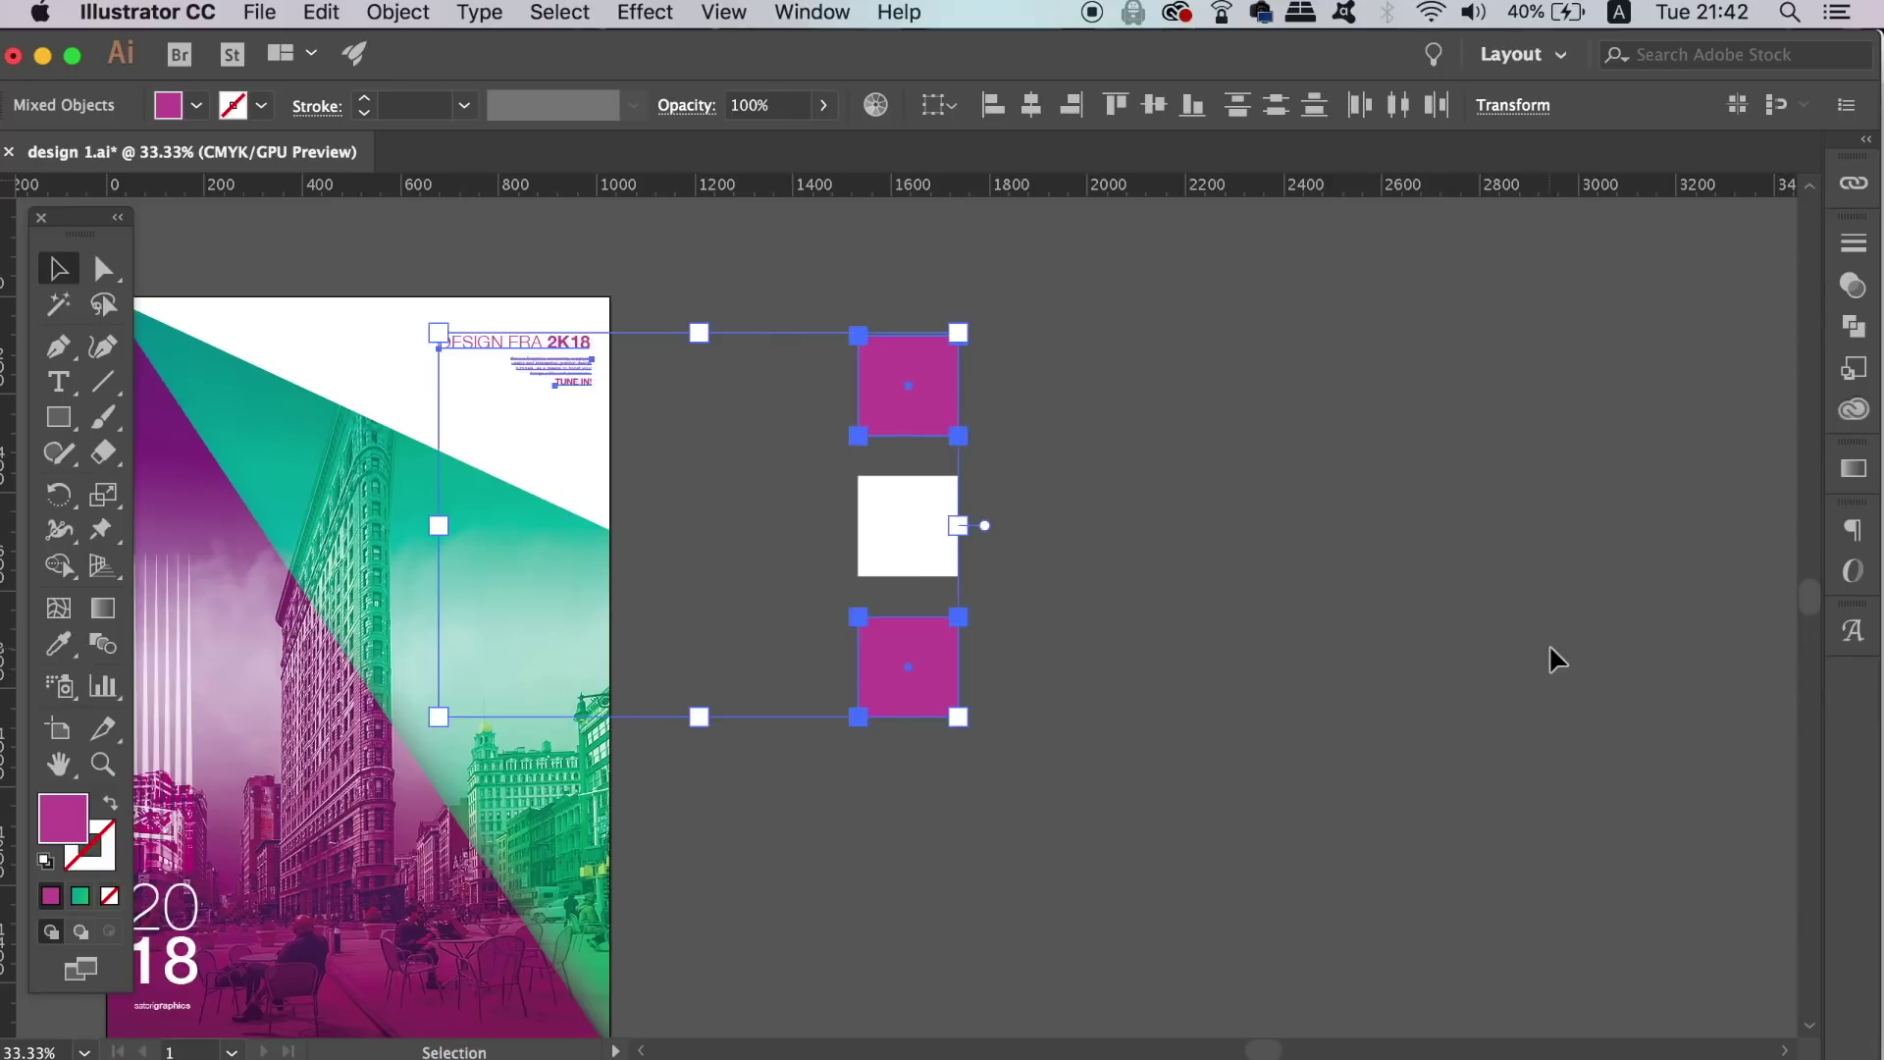
From the white square, select all three squares using Select Similar by Shape.
left_click(1309, 363)
left_click(922, 509)
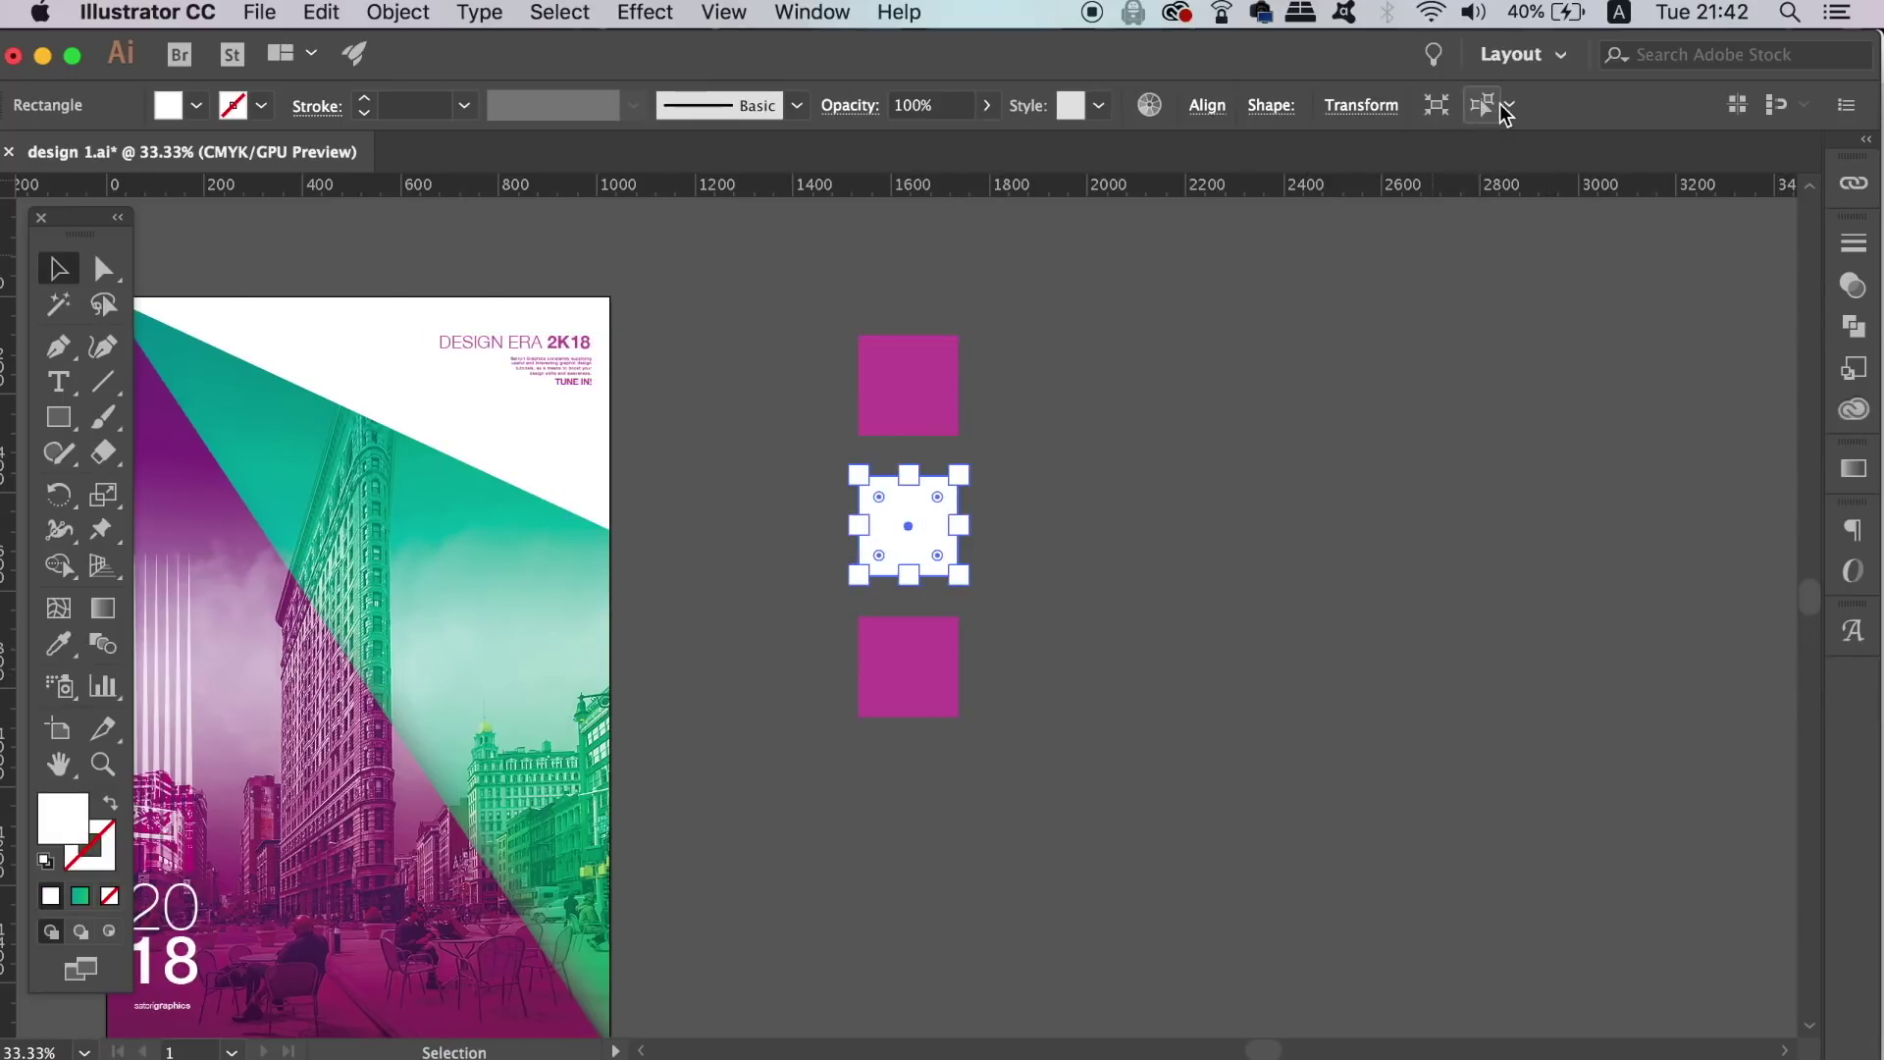
left_click(1500, 106)
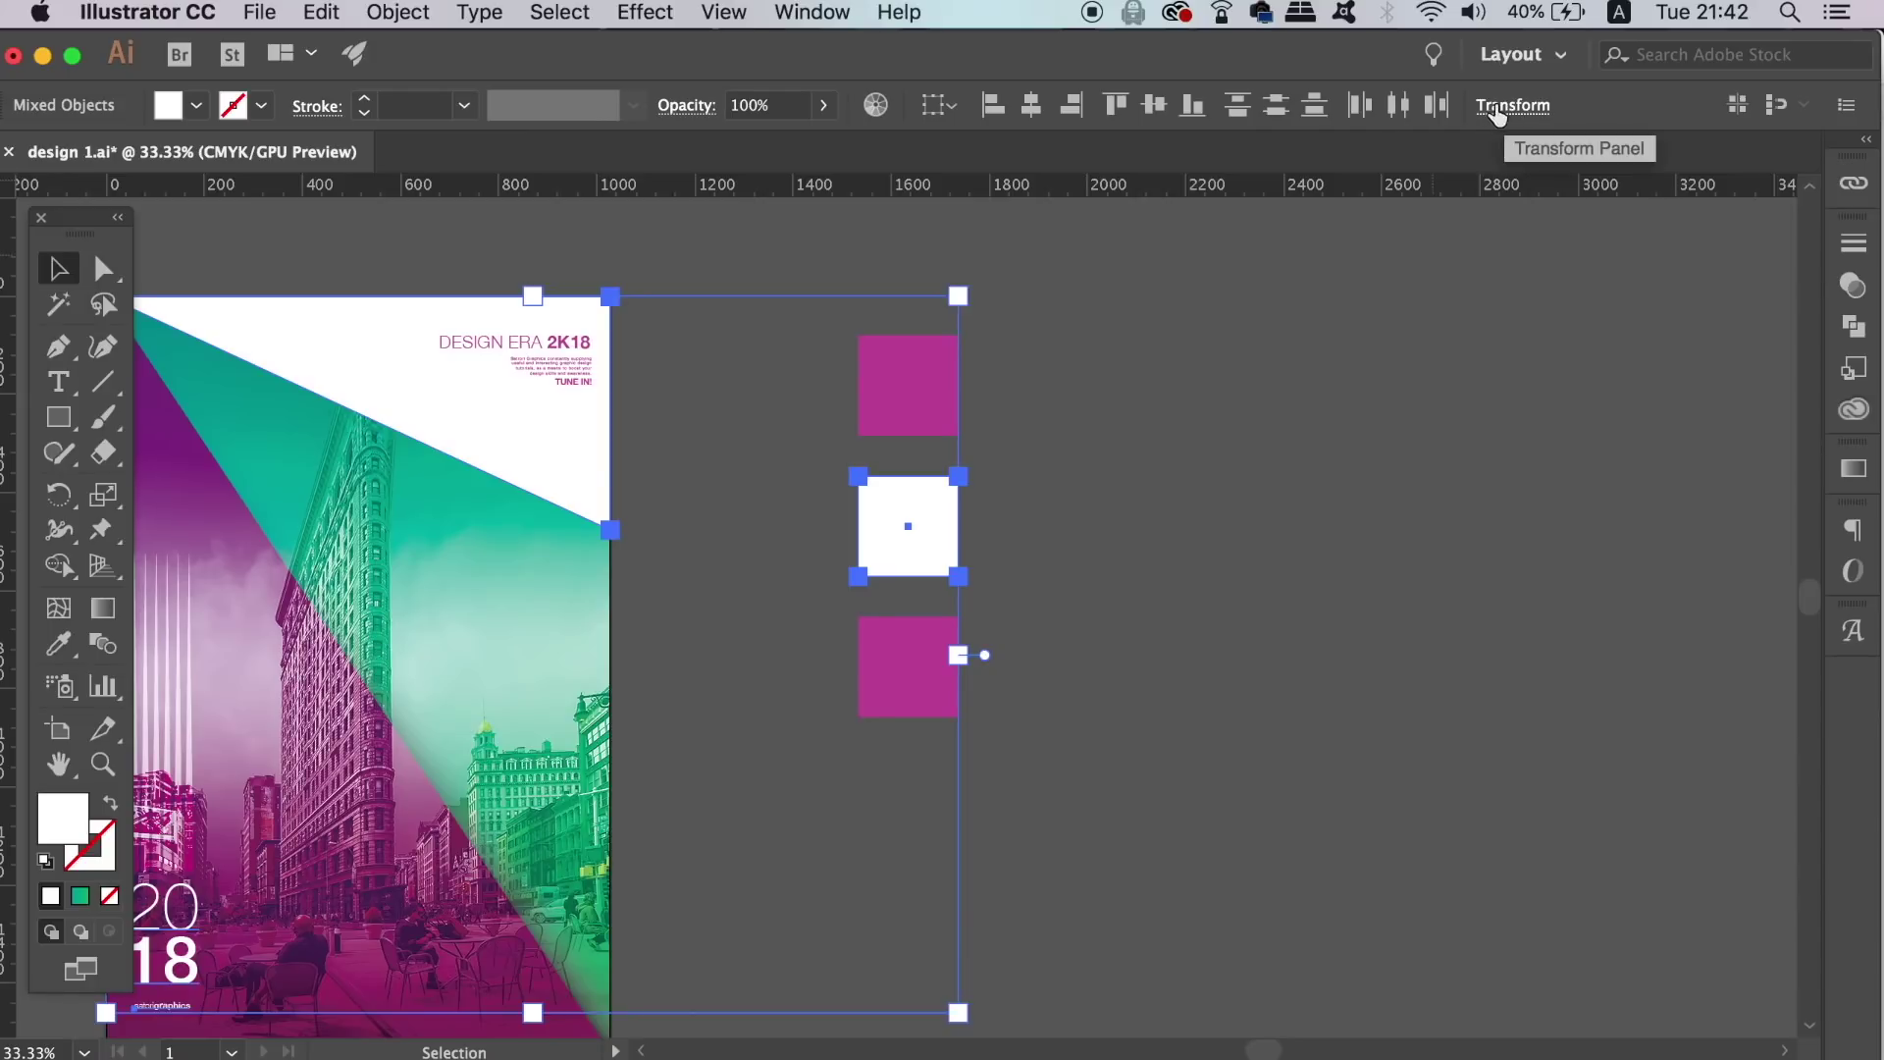
left_click(1209, 481)
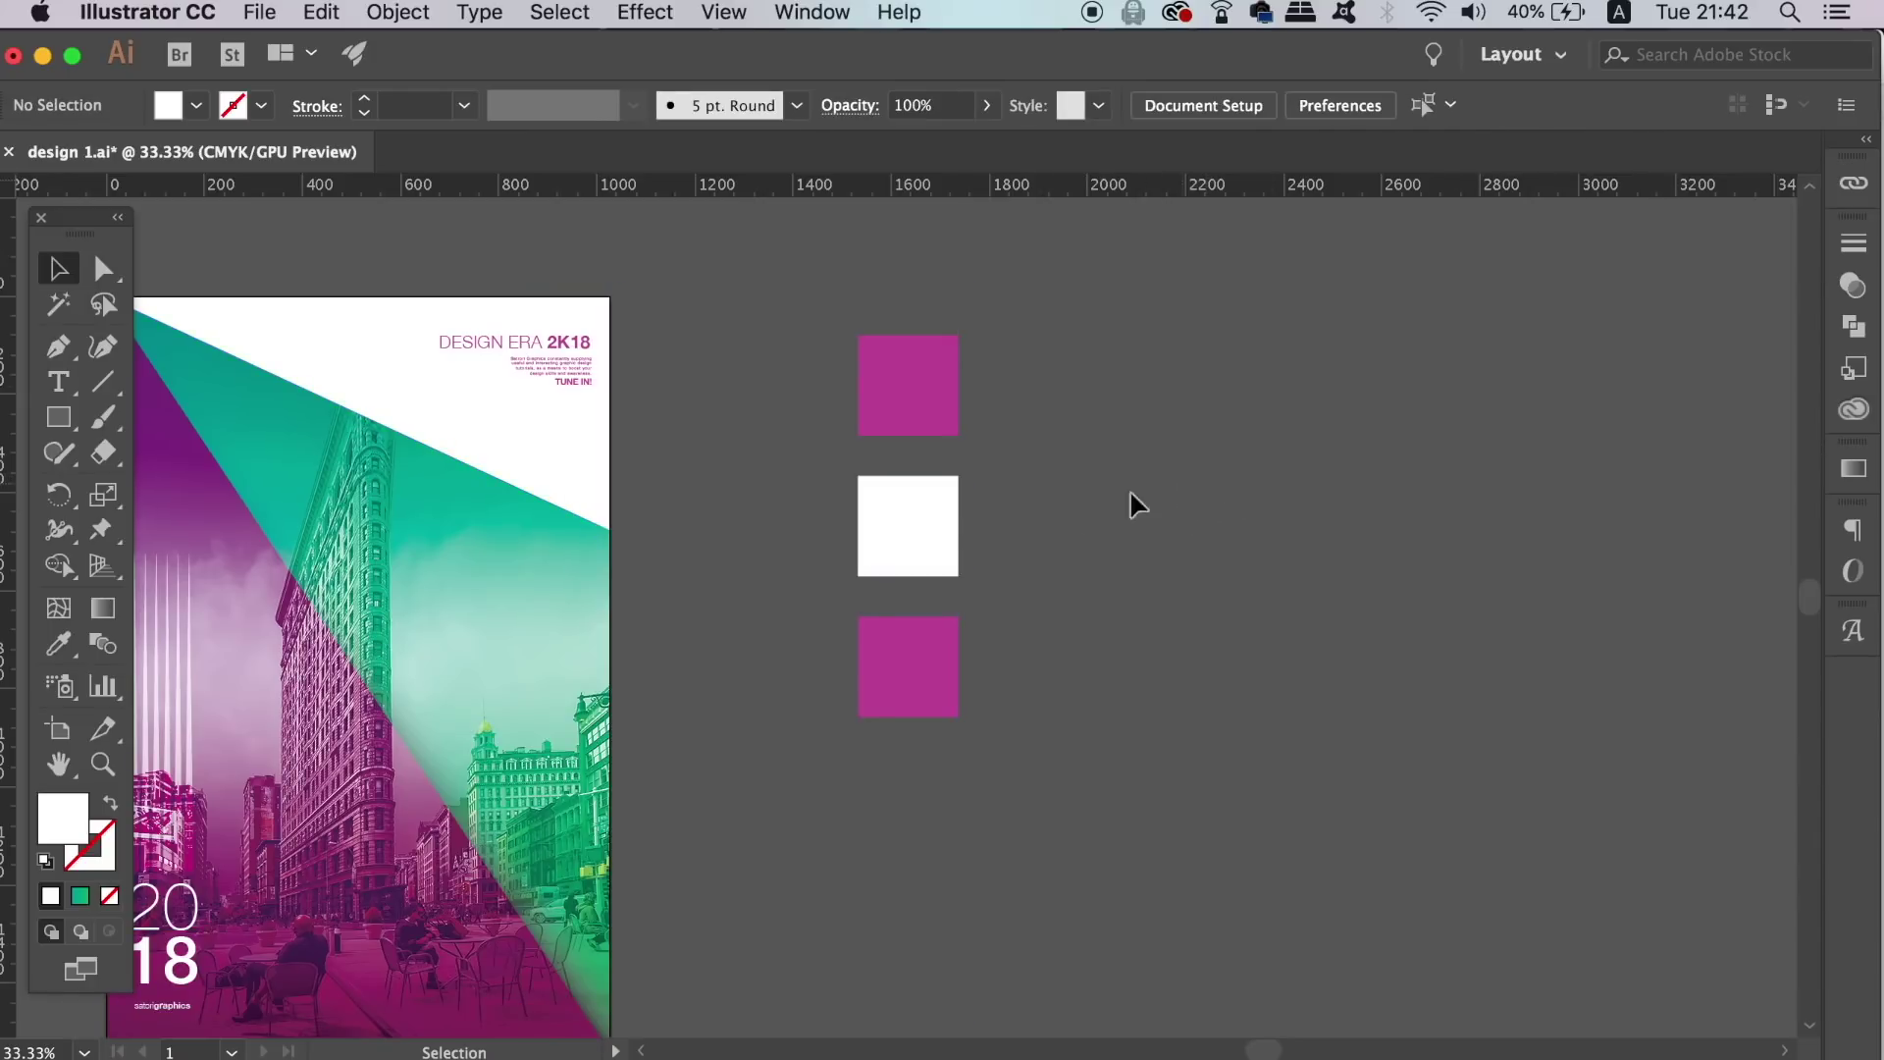
left_click(939, 535)
left_click(1509, 106)
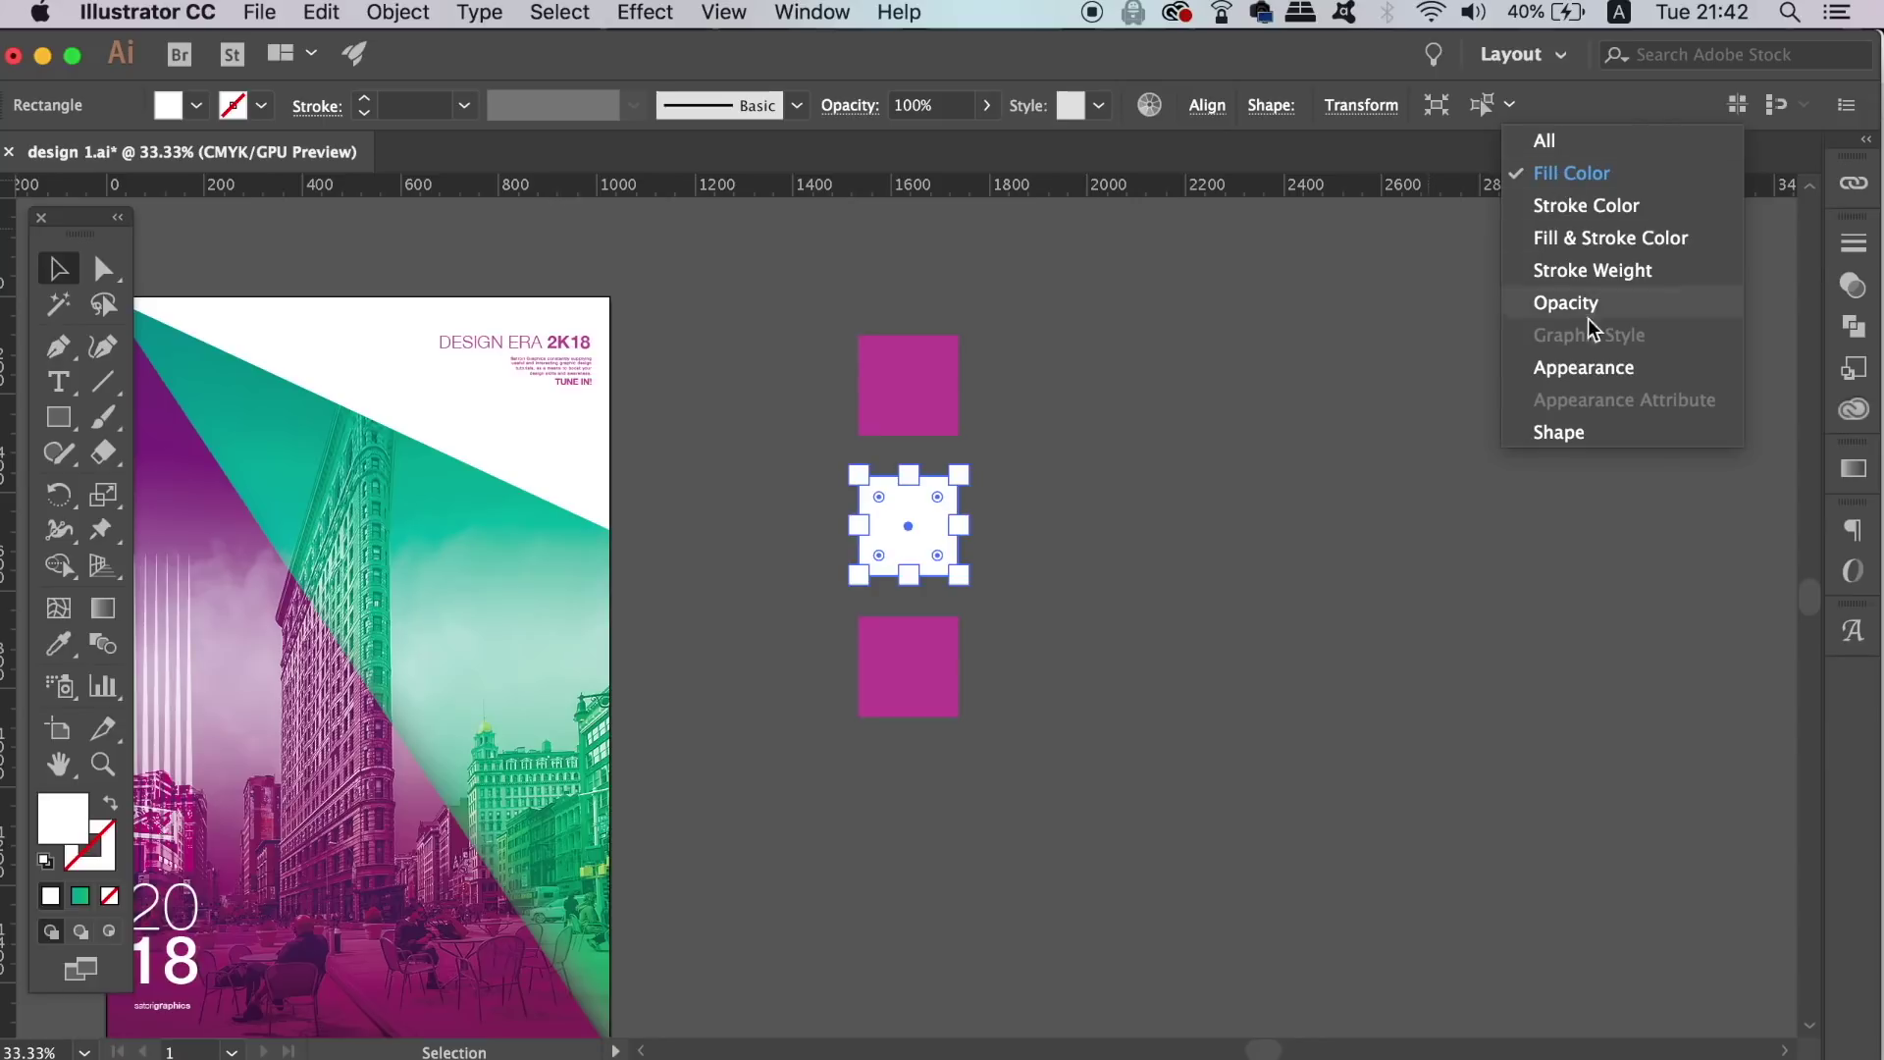
left_click(1599, 433)
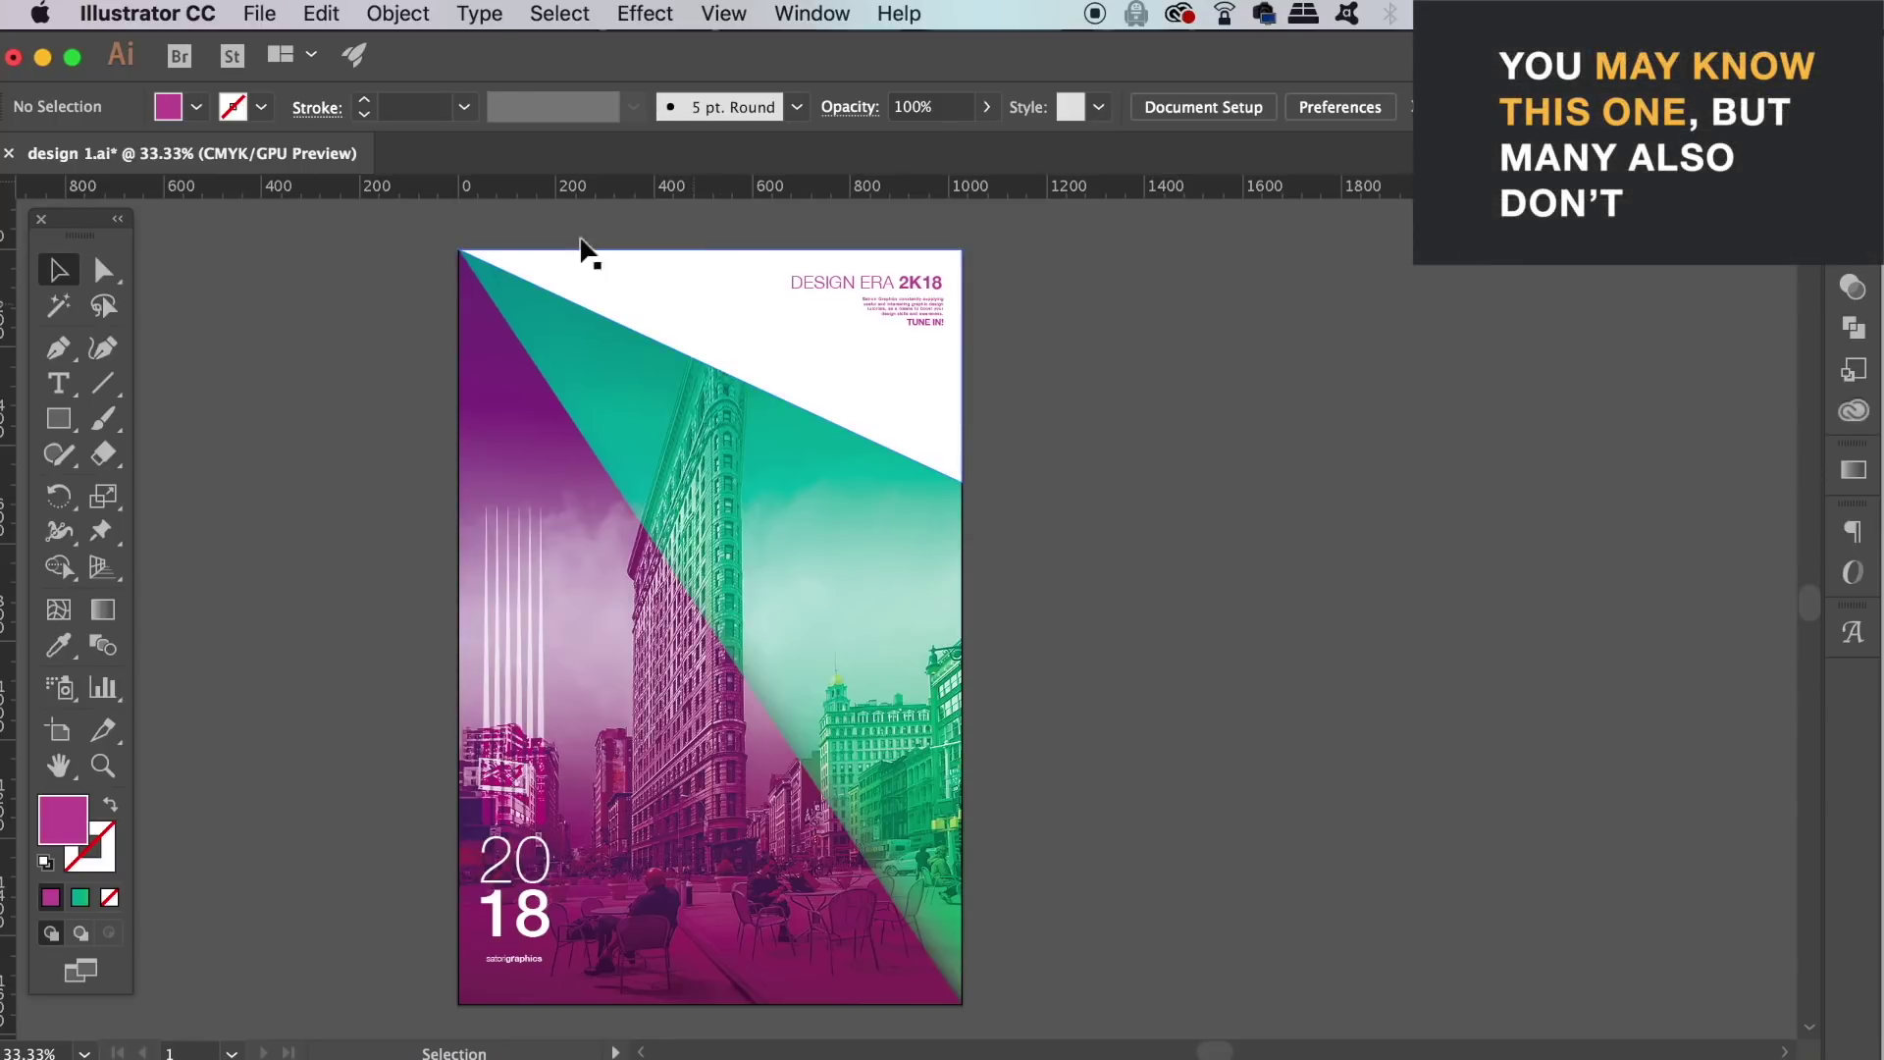
Open Edit > Check Spelling and start checking the poster's text.
left_click(325, 13)
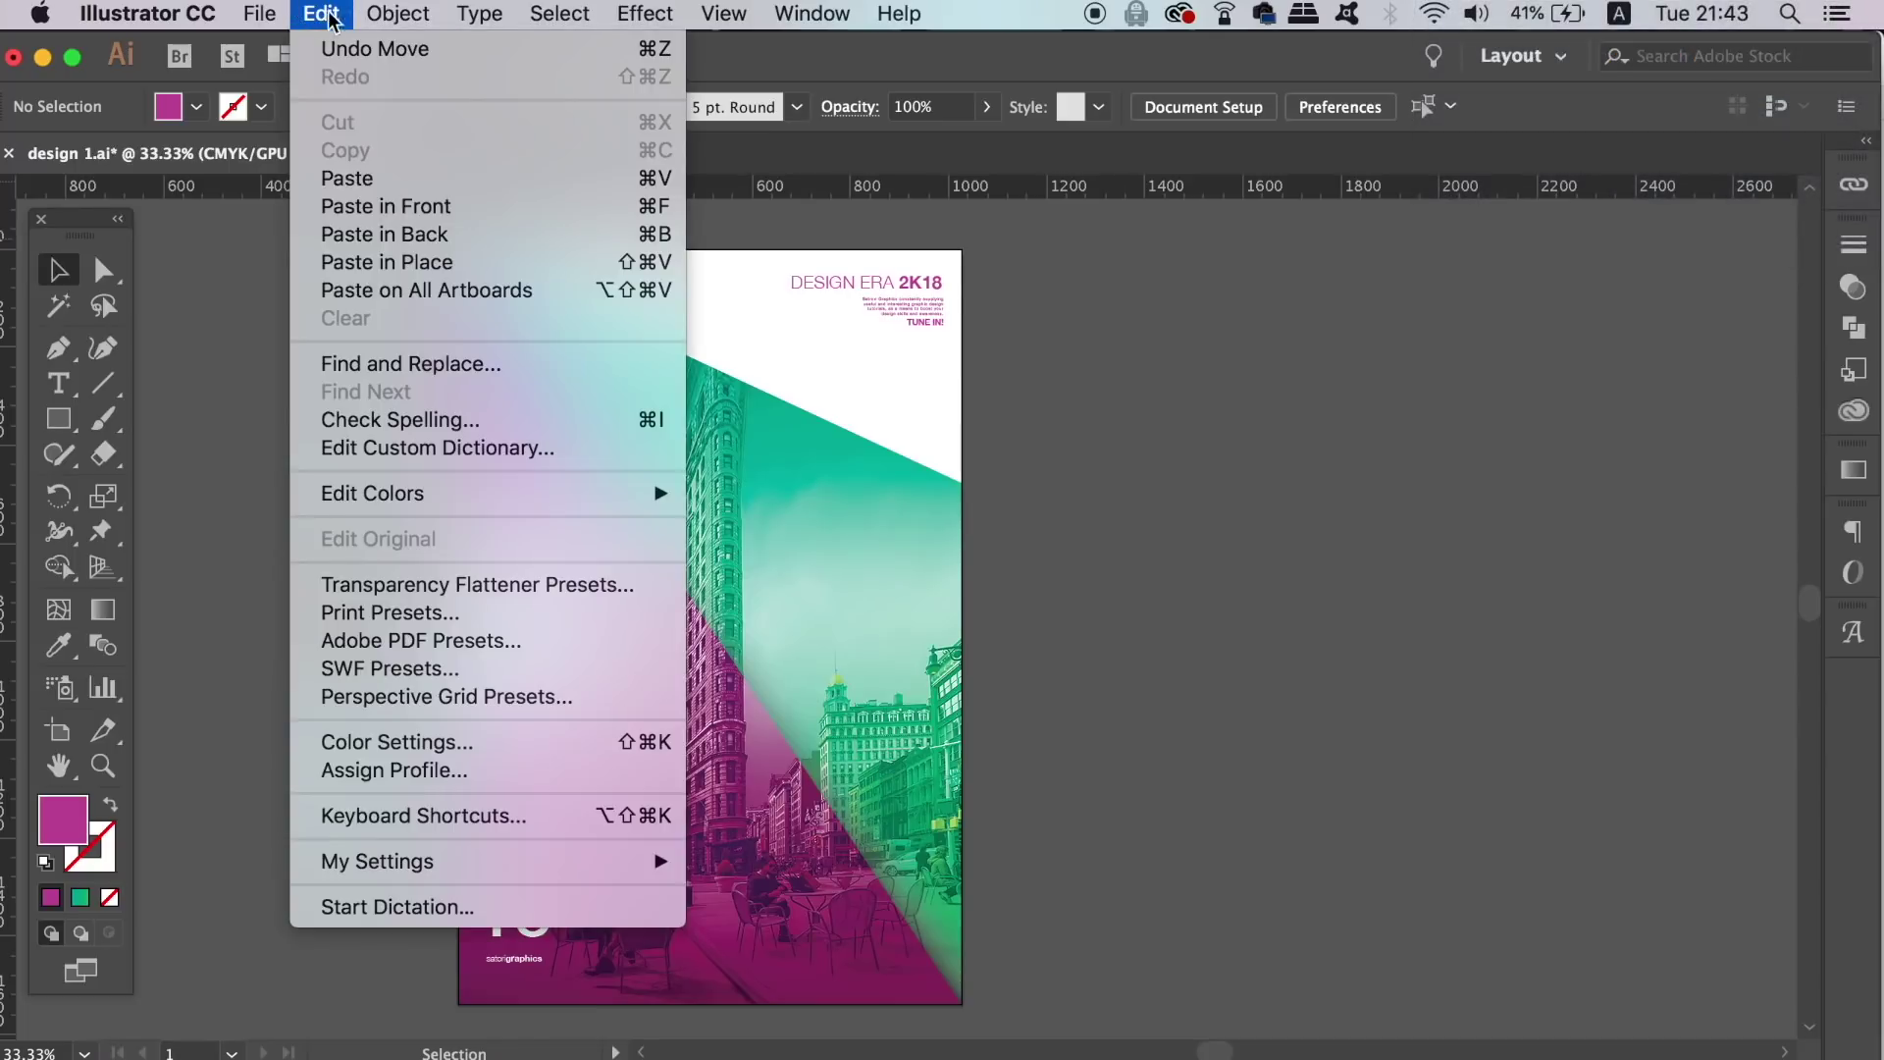
left_click(661, 426)
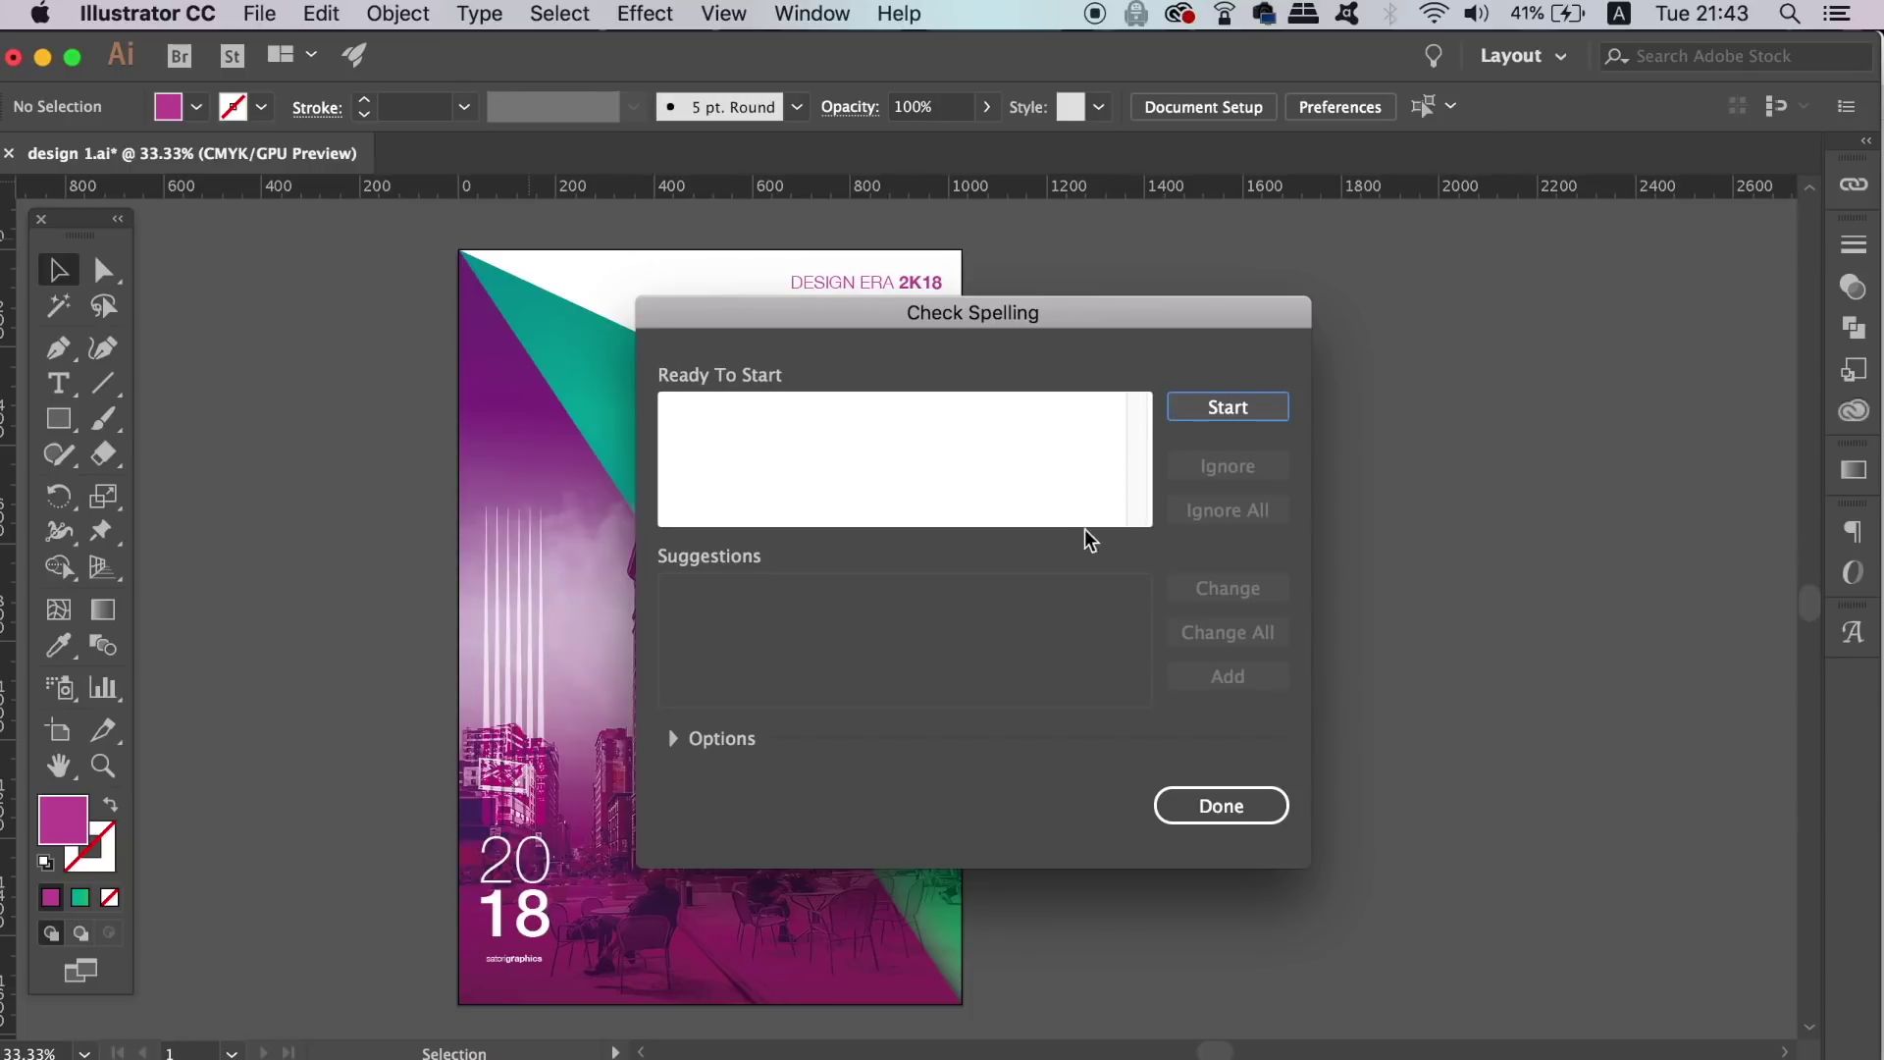
left_click(1213, 412)
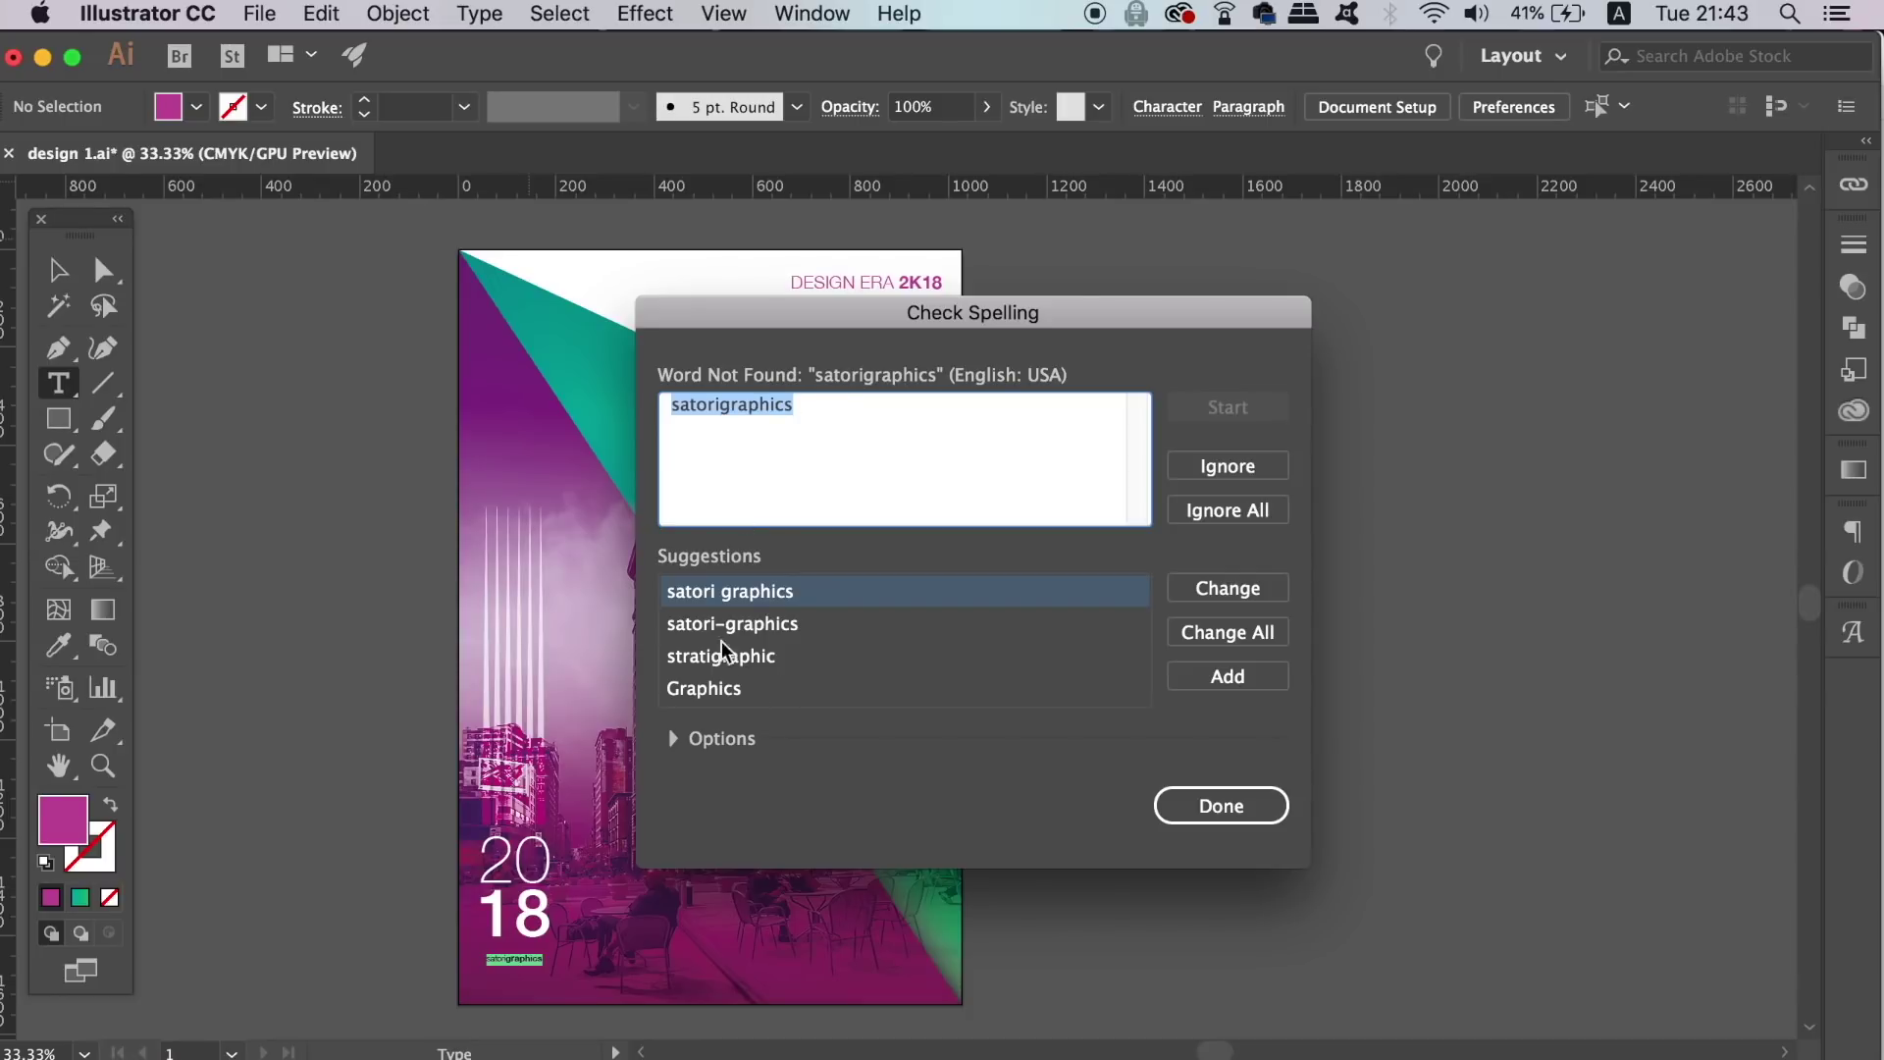
Ignore the flagged words (satorigraphics, 2K18, Satori, useful and the rest), then close the checker.
left_click(1246, 469)
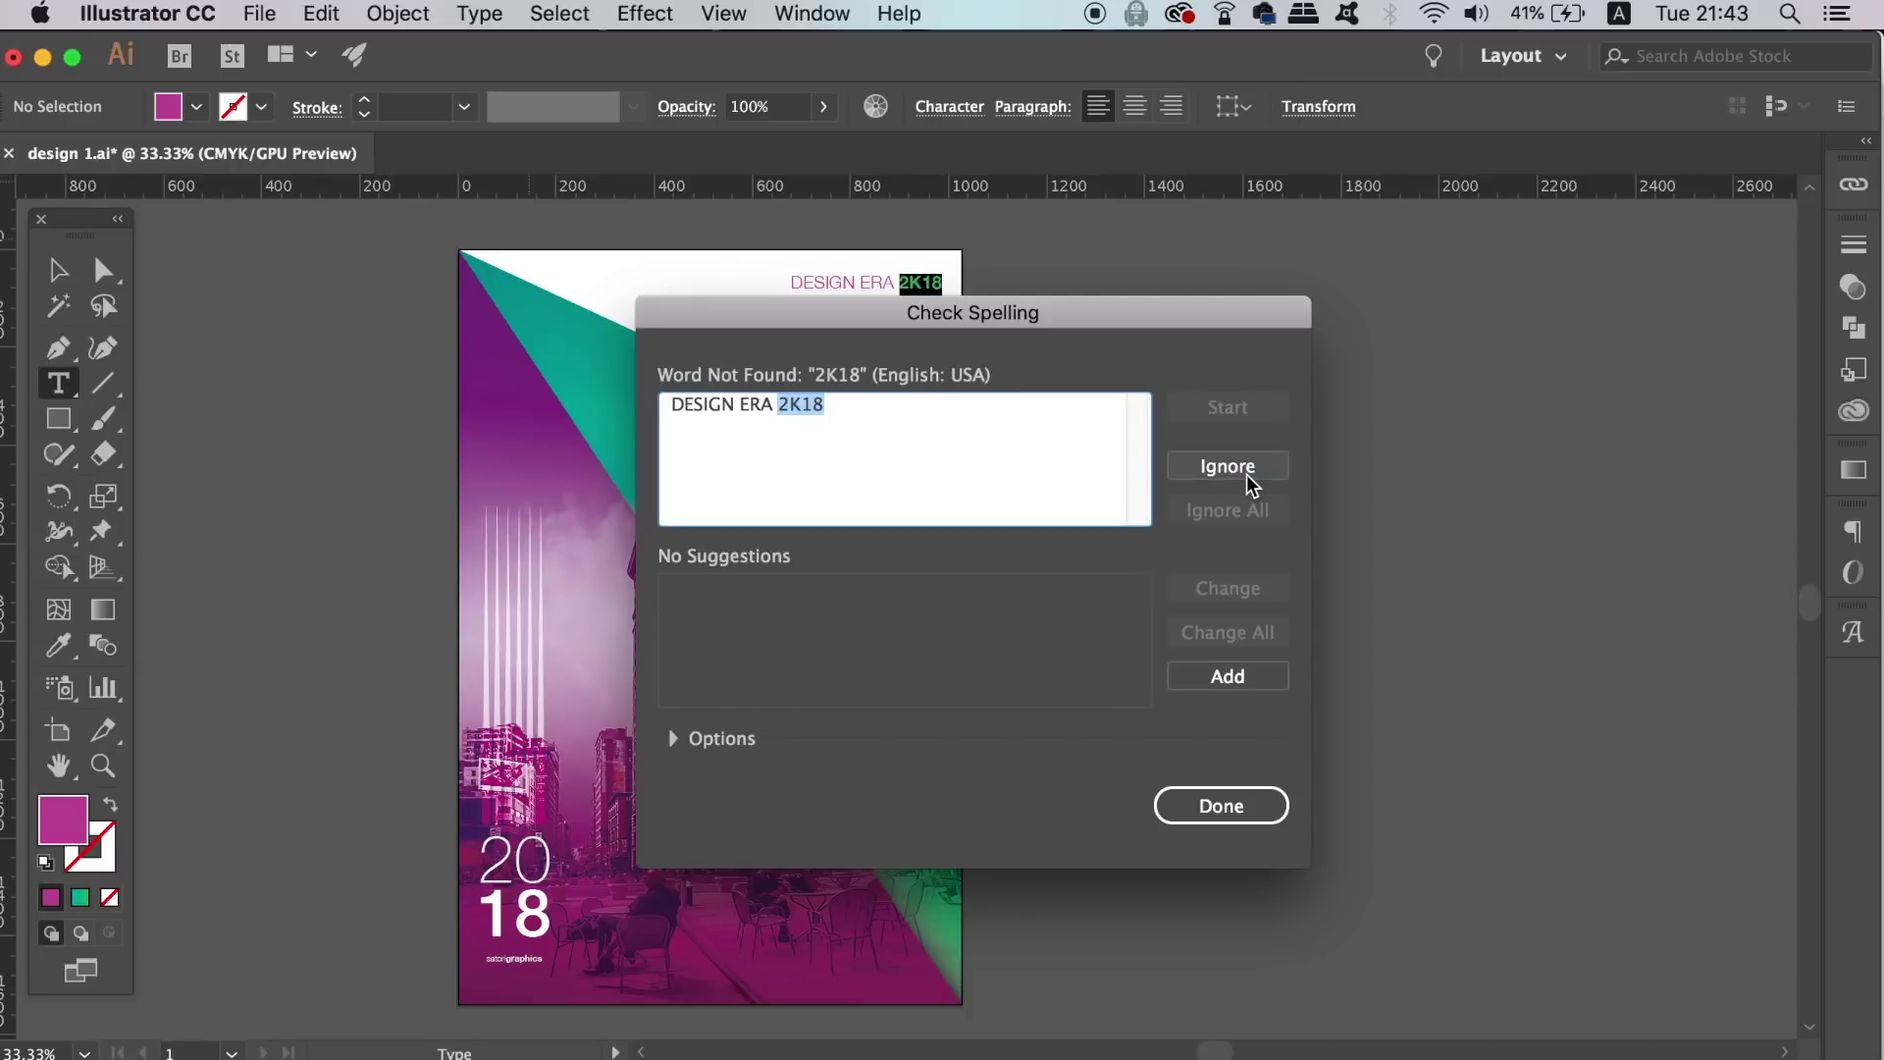
left_click(1246, 469)
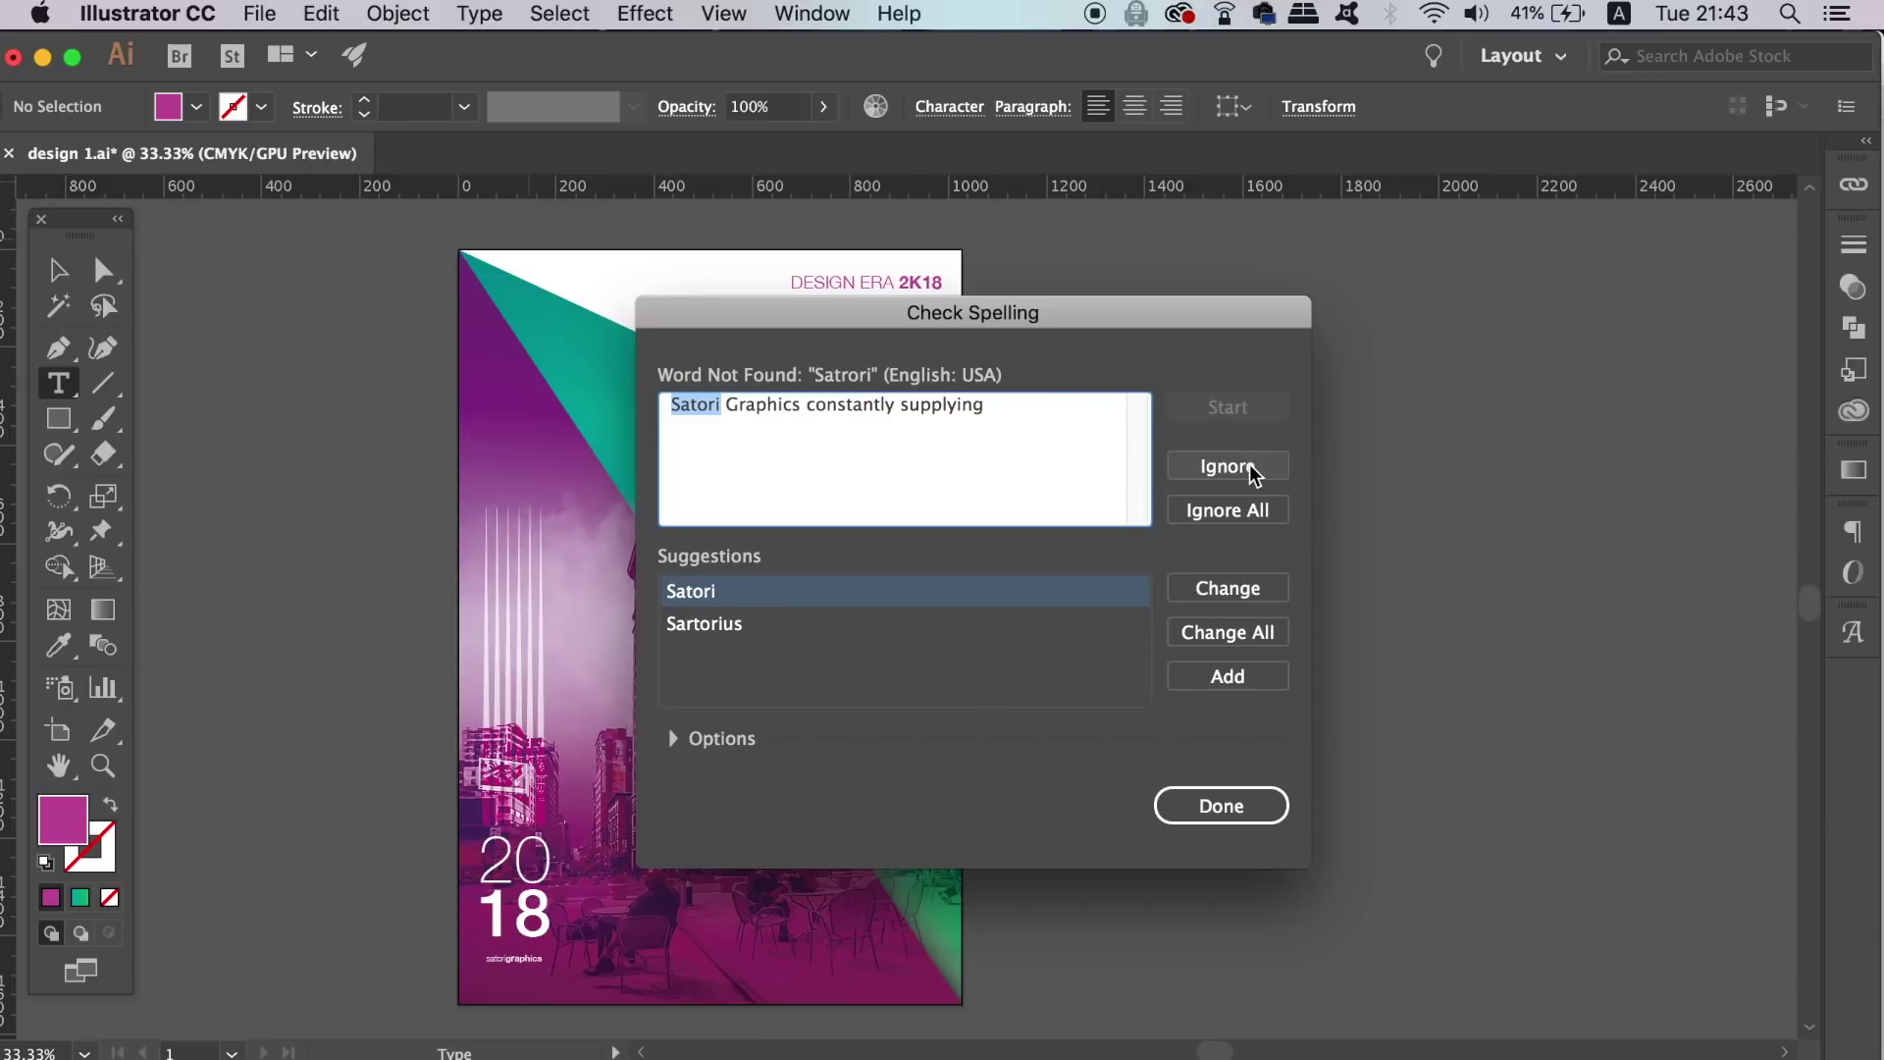
left_click(1266, 592)
left_click(1244, 473)
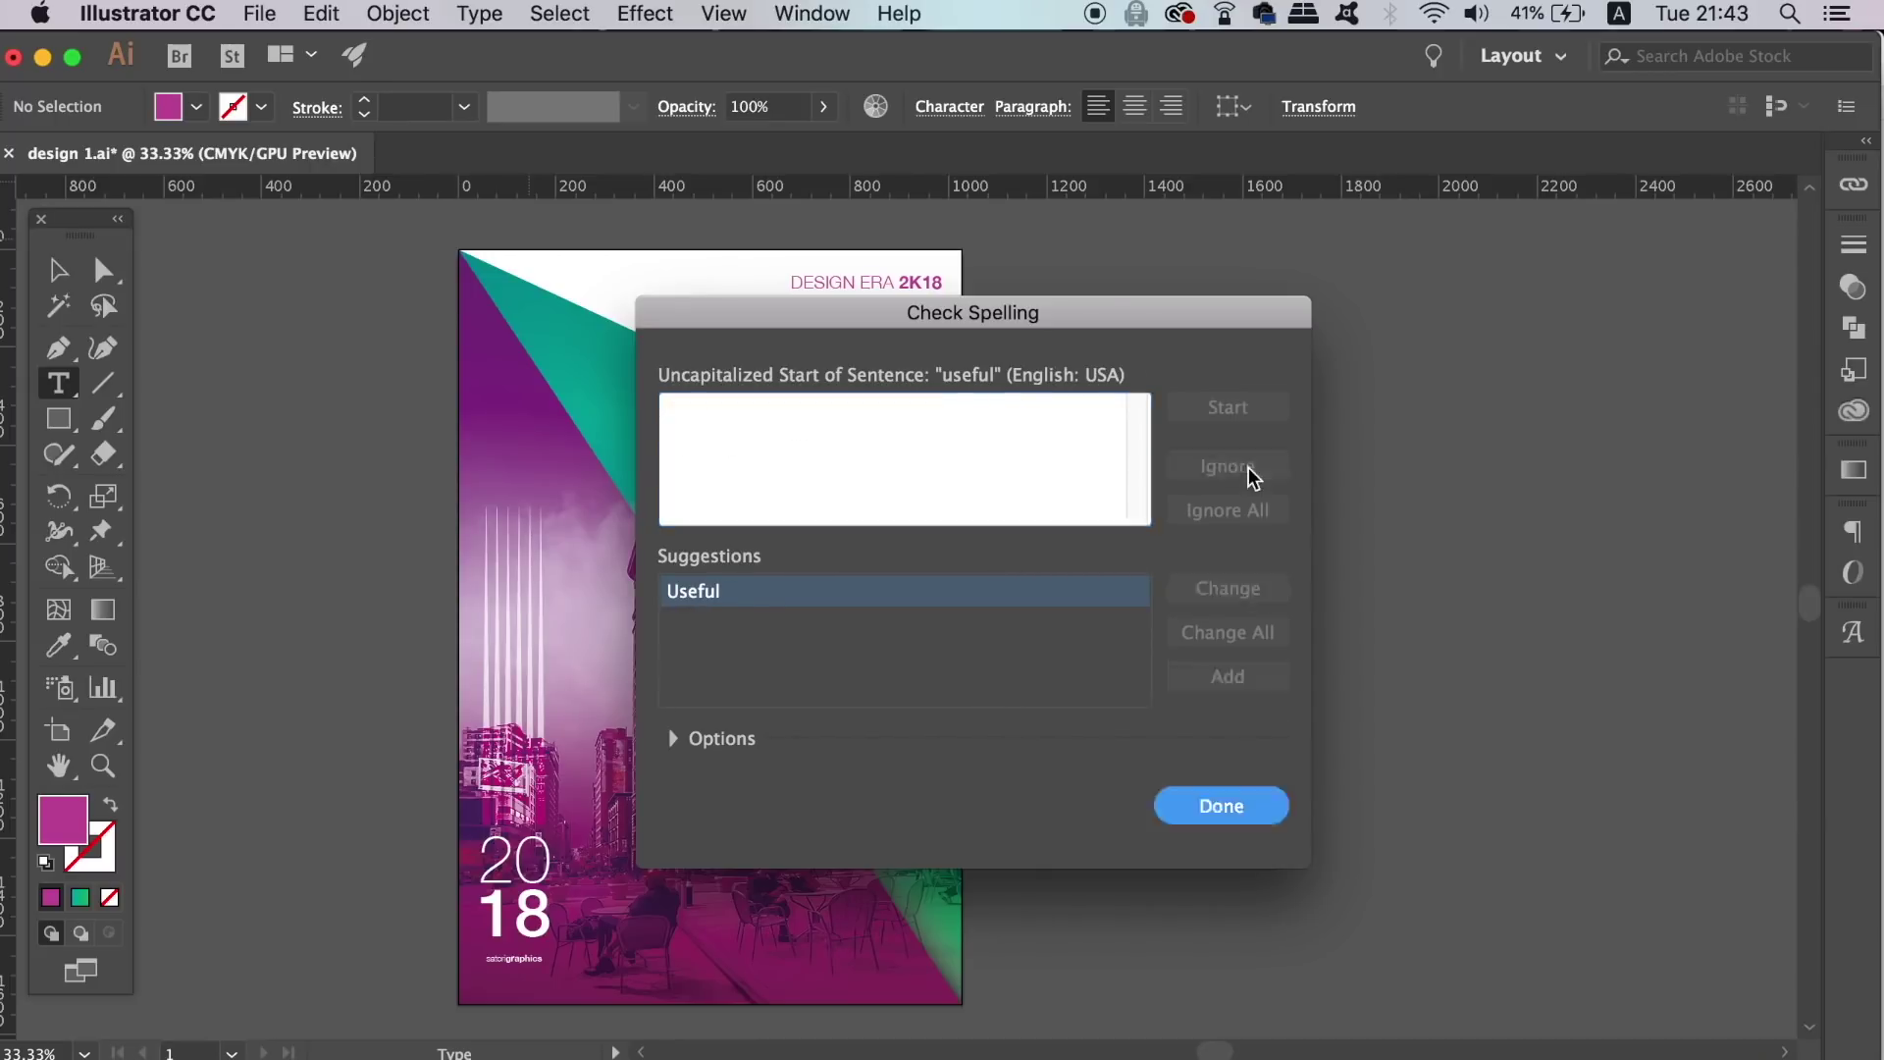
left_click(1244, 473)
left_click(1244, 473)
key("Return")
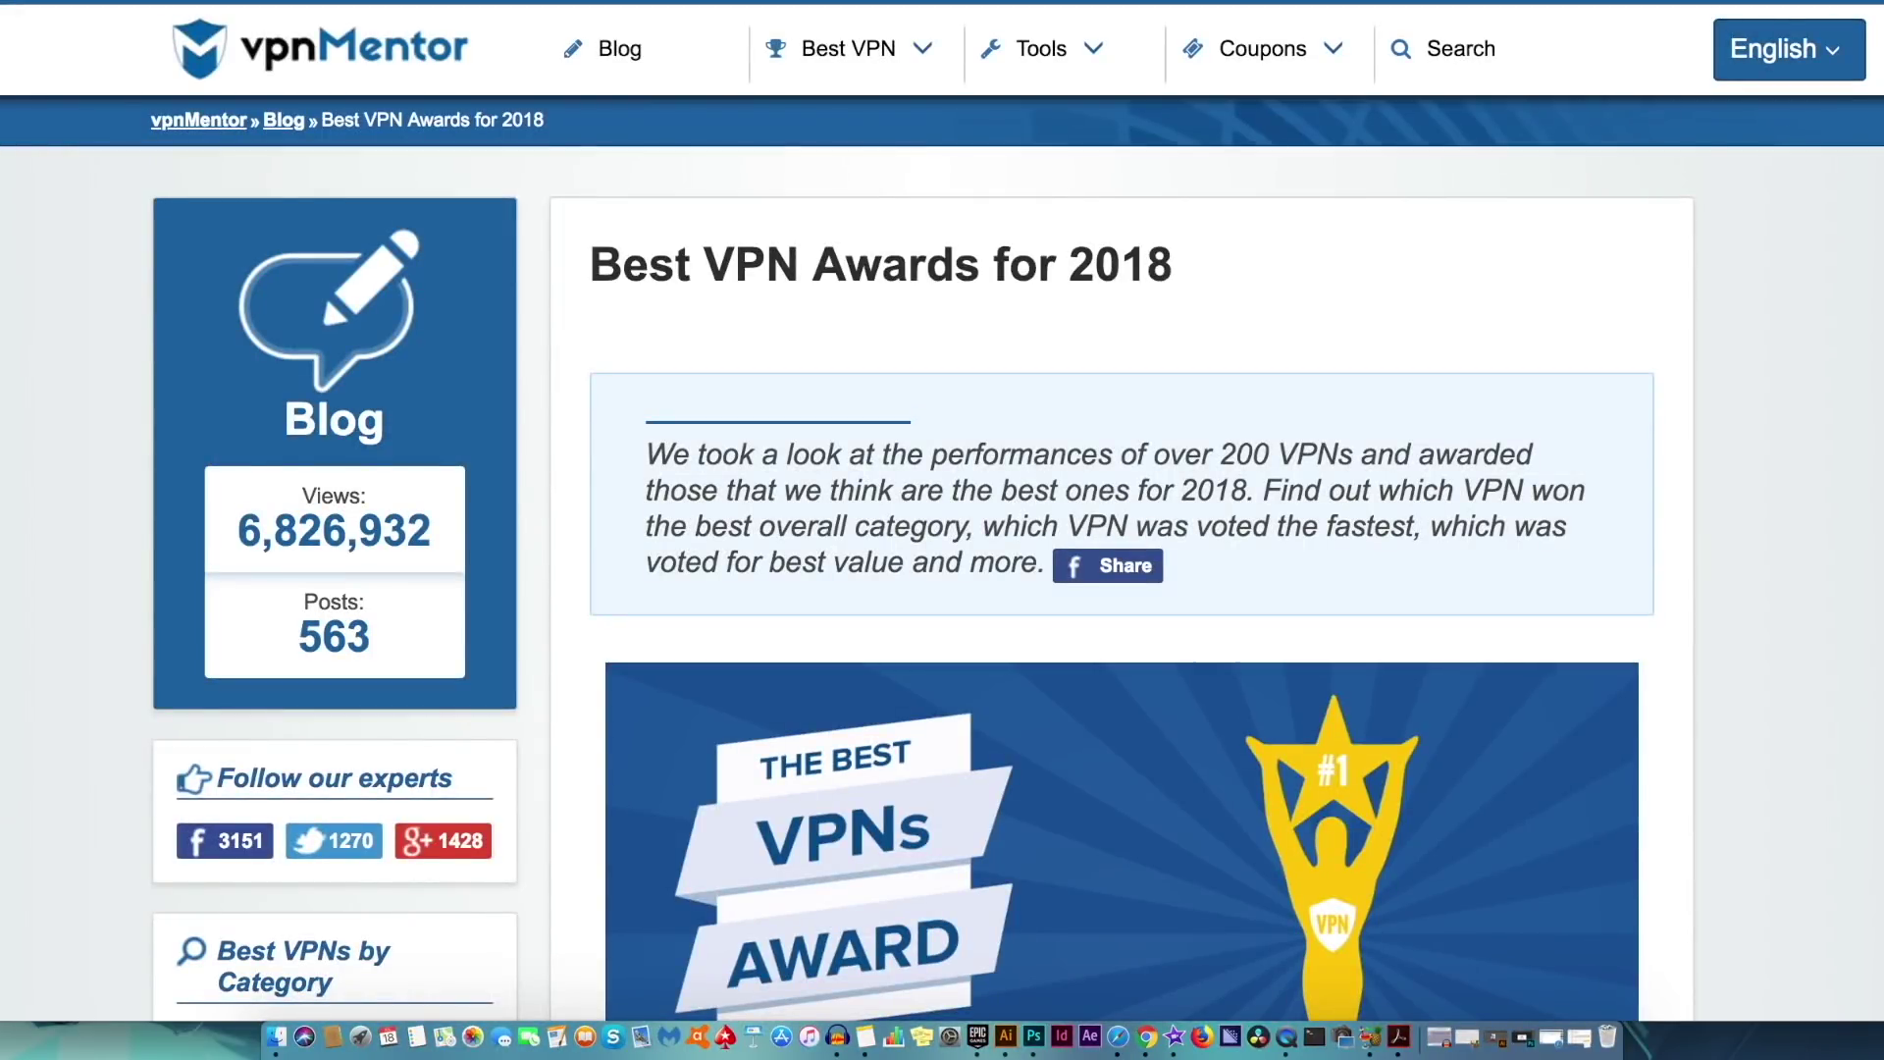
Scroll the vpnMentor article to its 200-plus VPNs summary and 'The Best VPNs Award' banner.
scroll(942, 510, "down", 6)
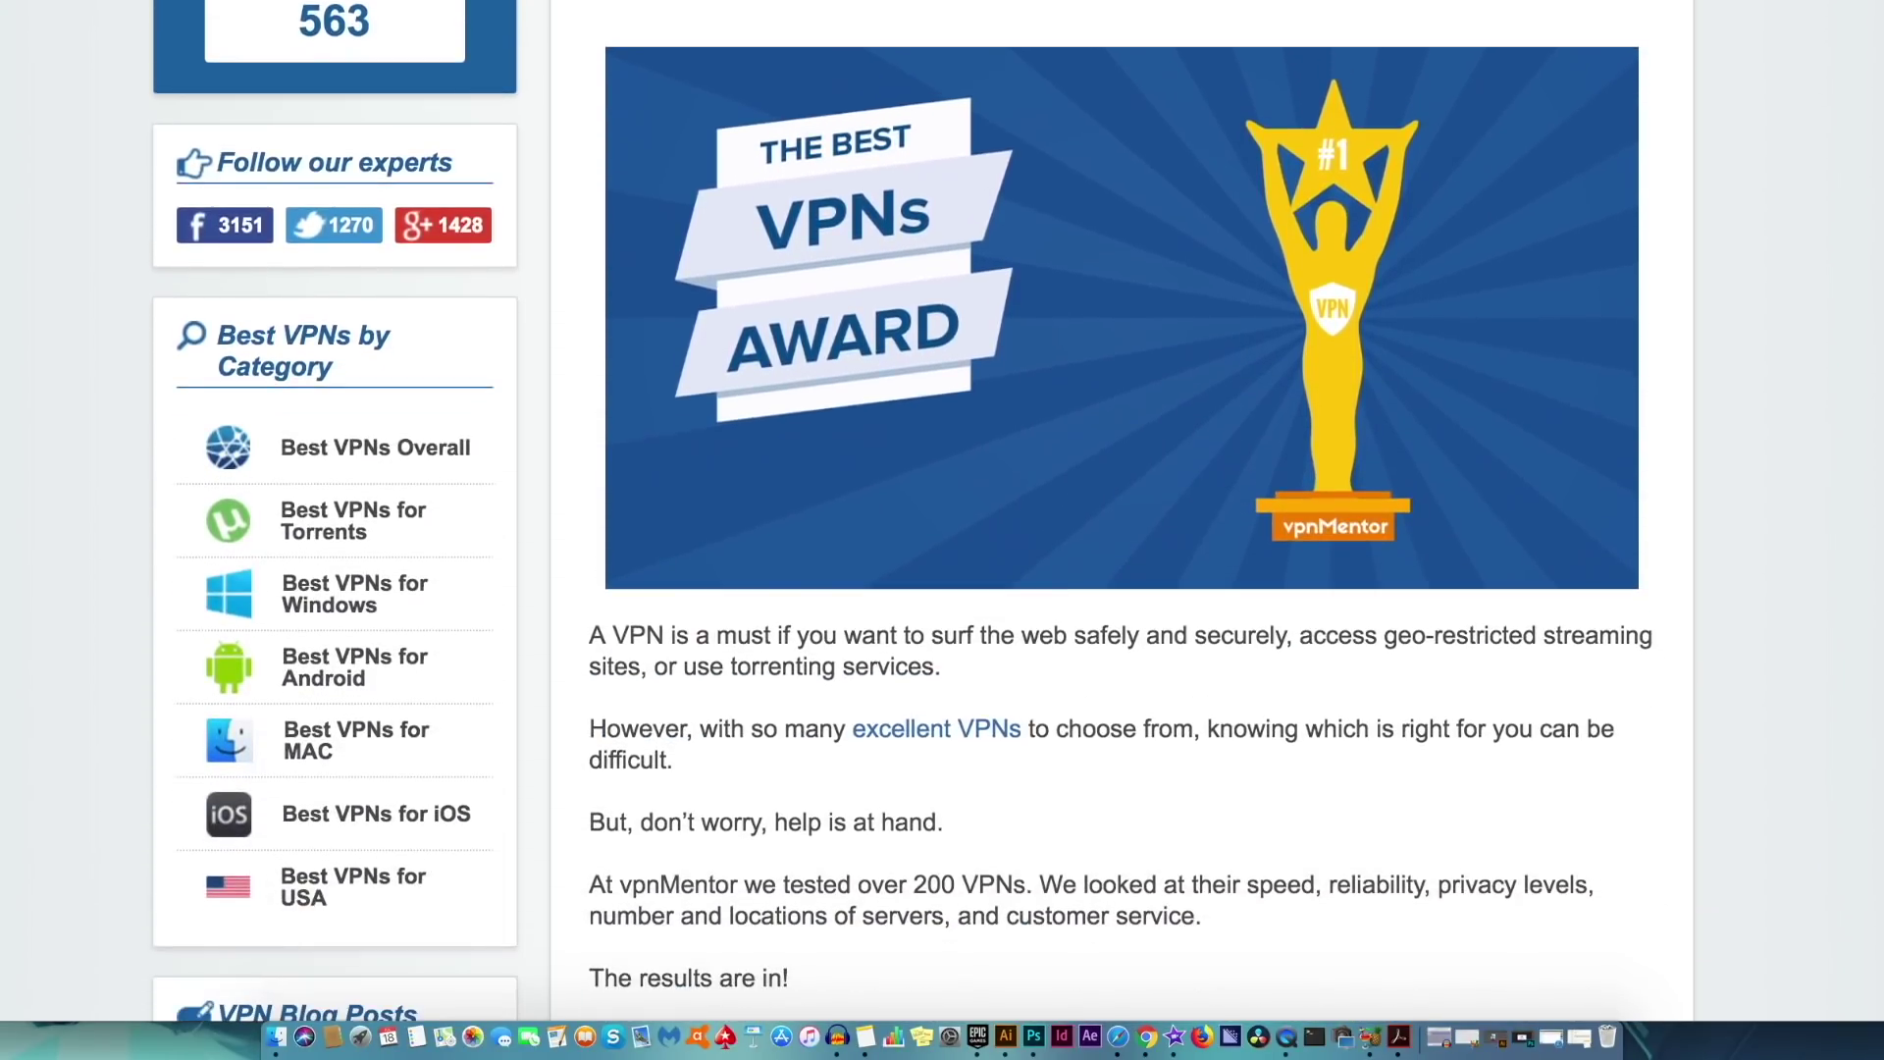
scroll(942, 510, "down", 8)
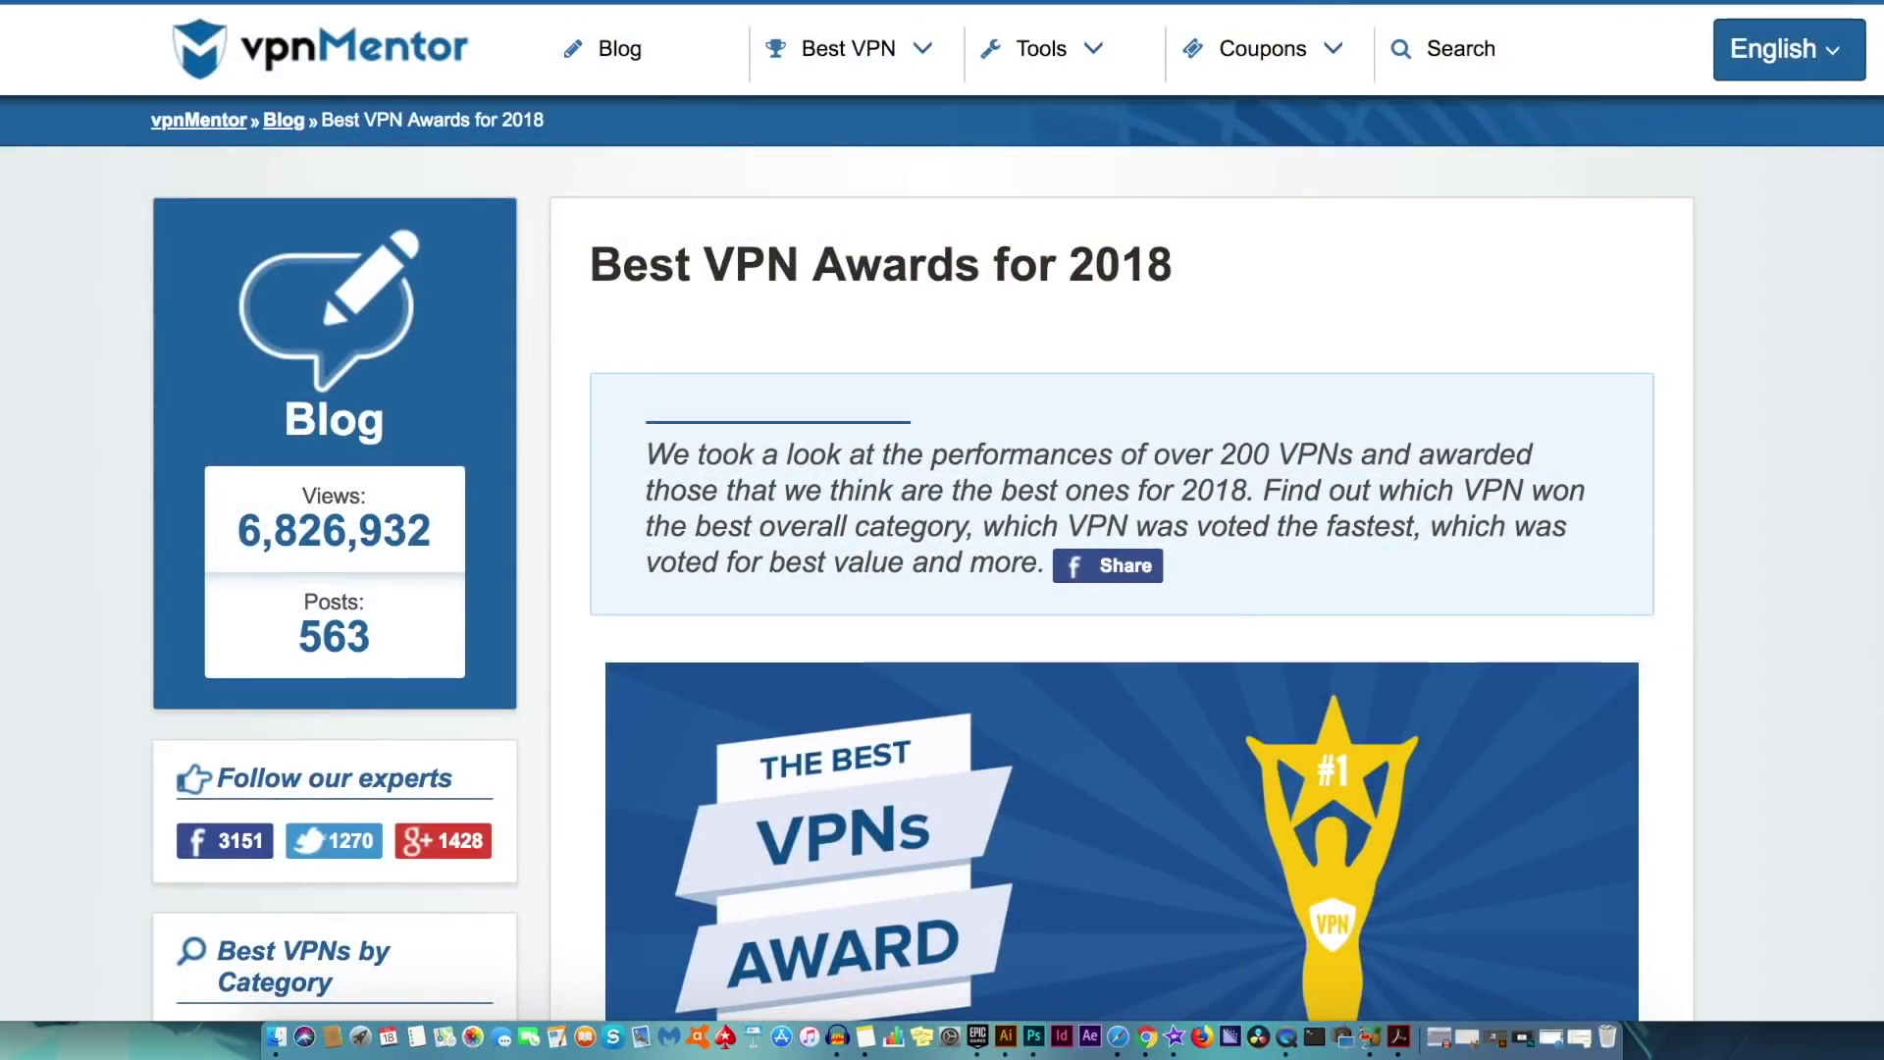
Scroll down to the Best Overall VPN: NordVPN section with its 2,000 servers in 56 countries.
scroll(942, 510, "down", 6)
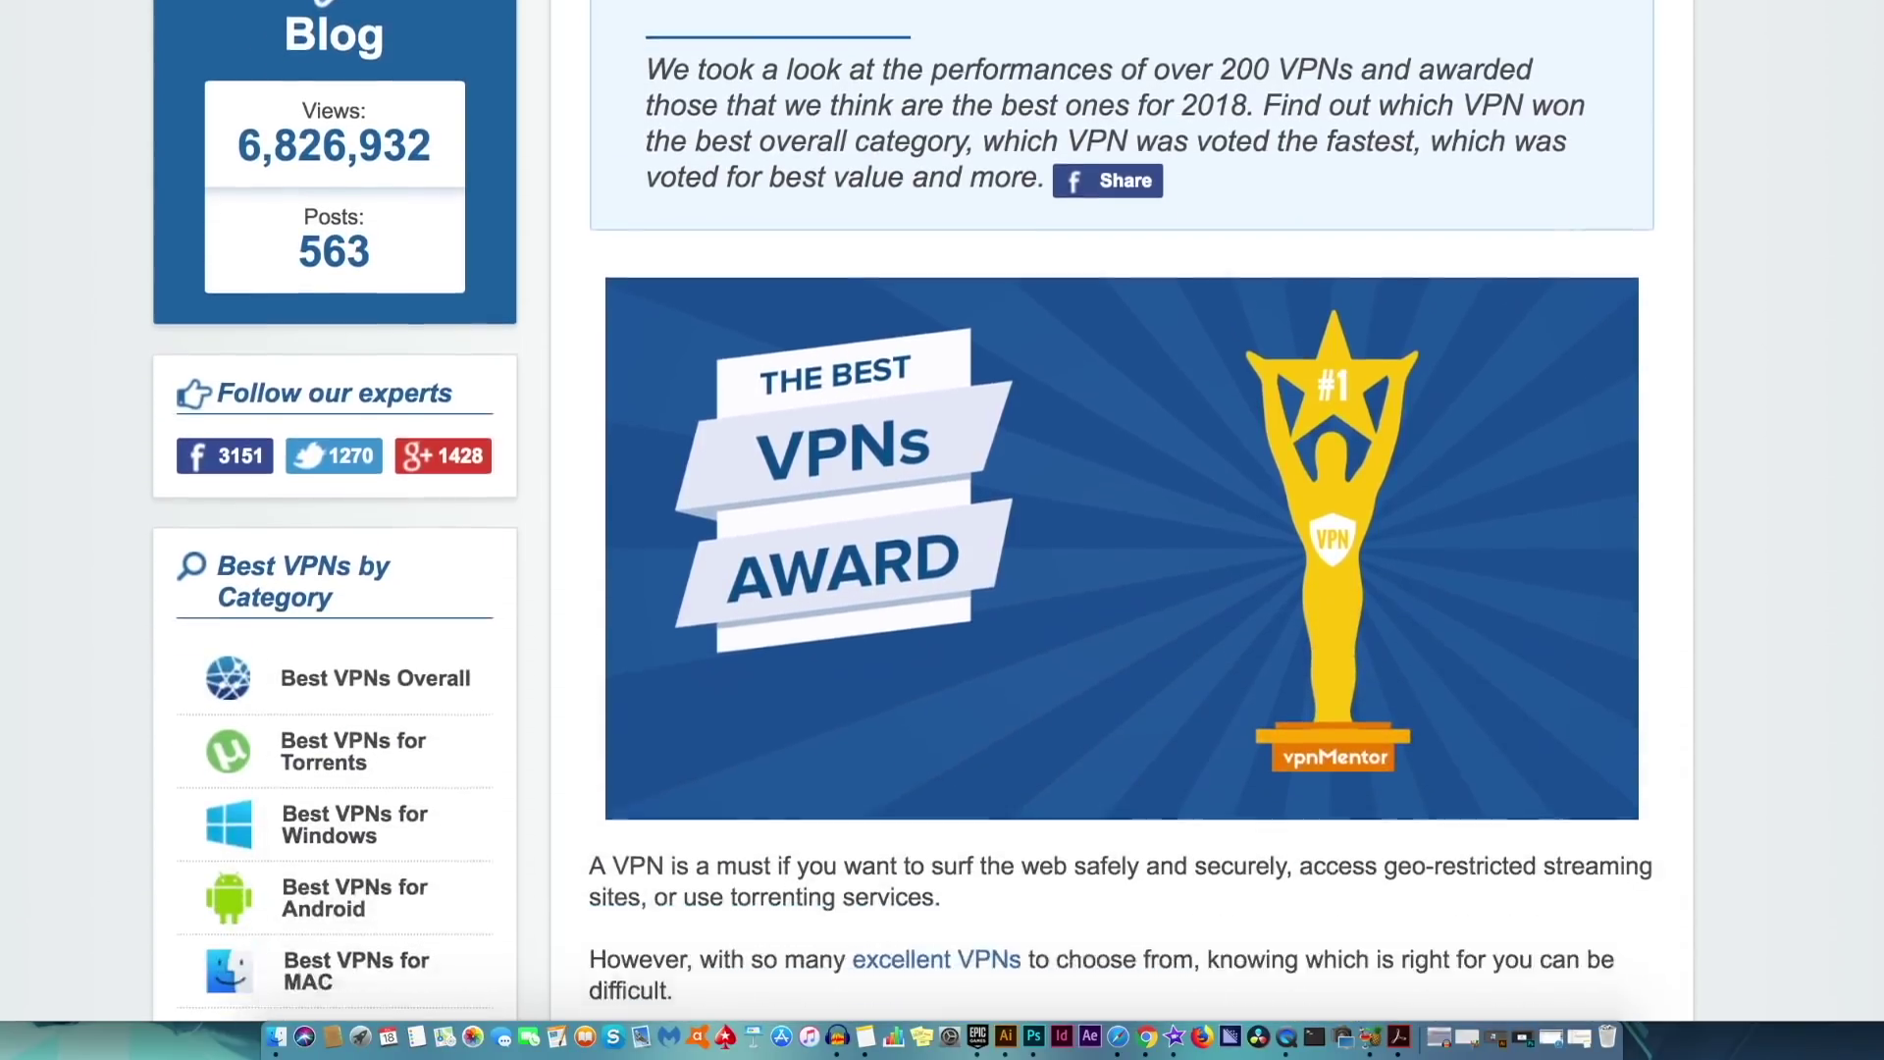
scroll(941, 510, "down", 9)
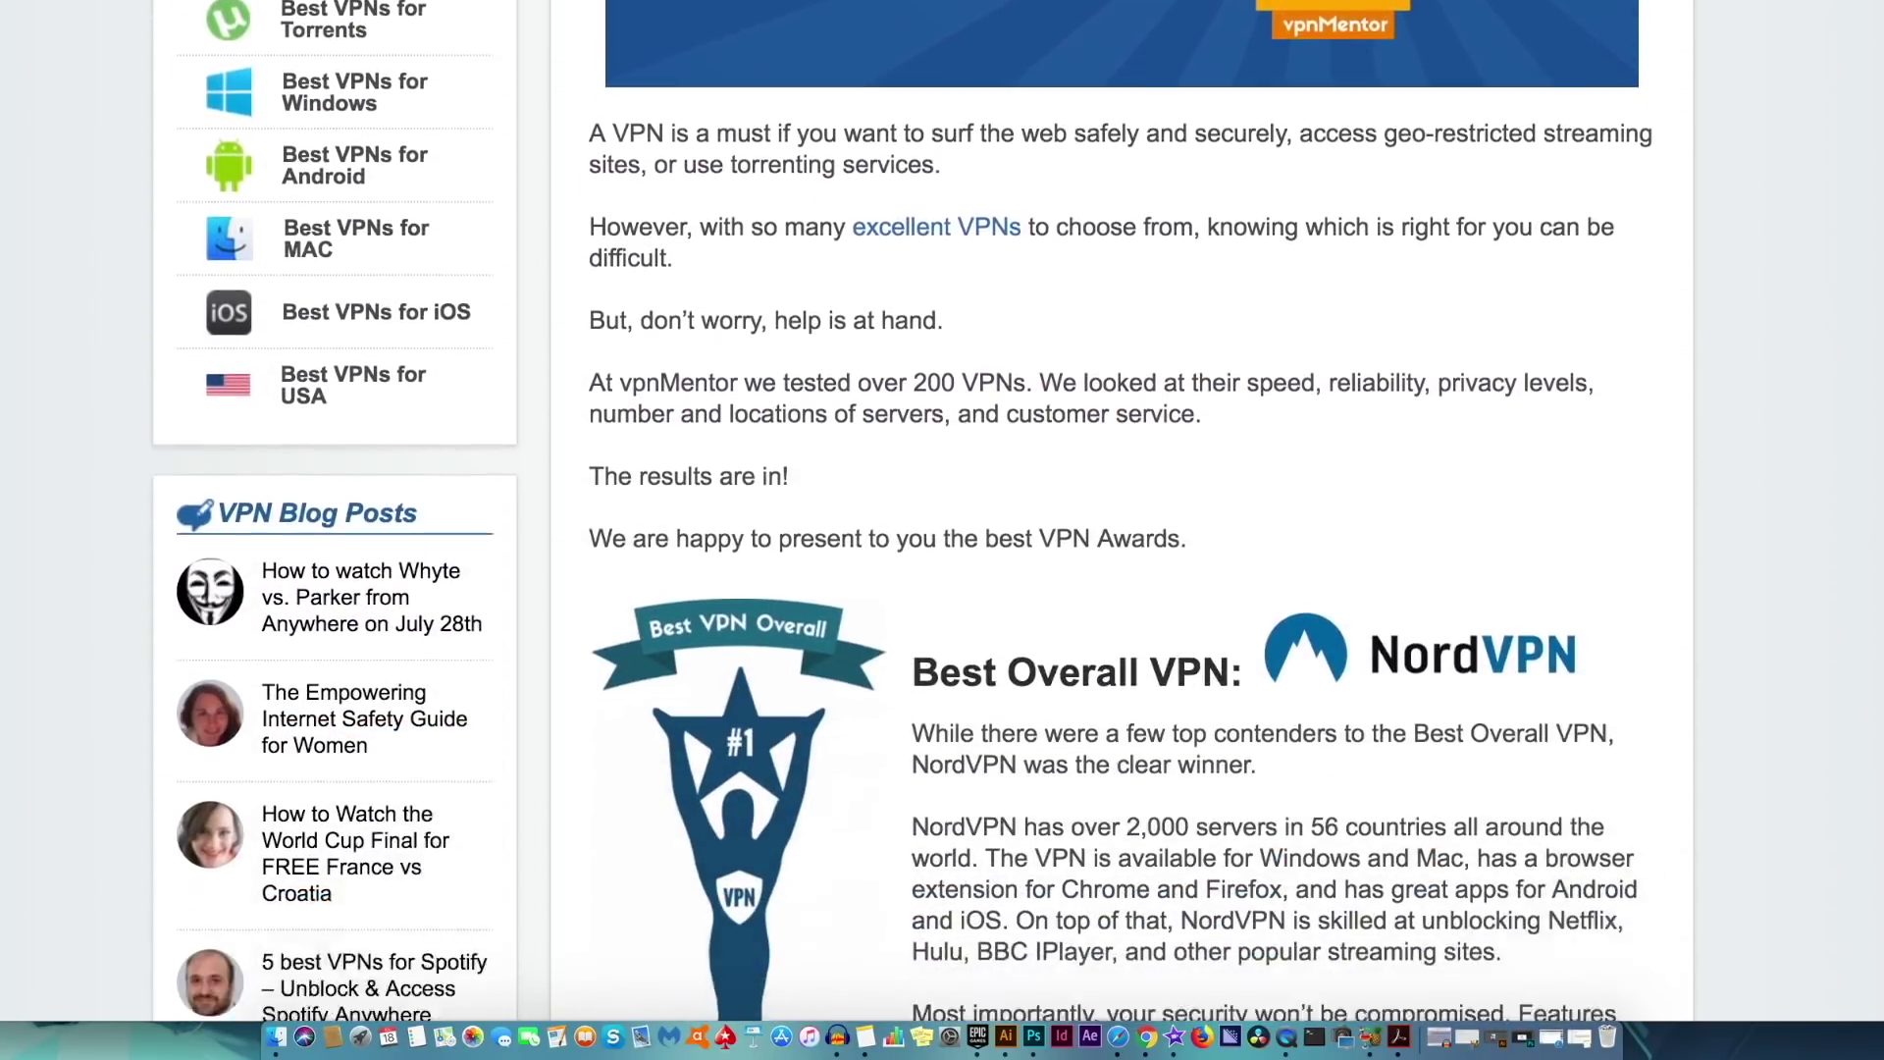